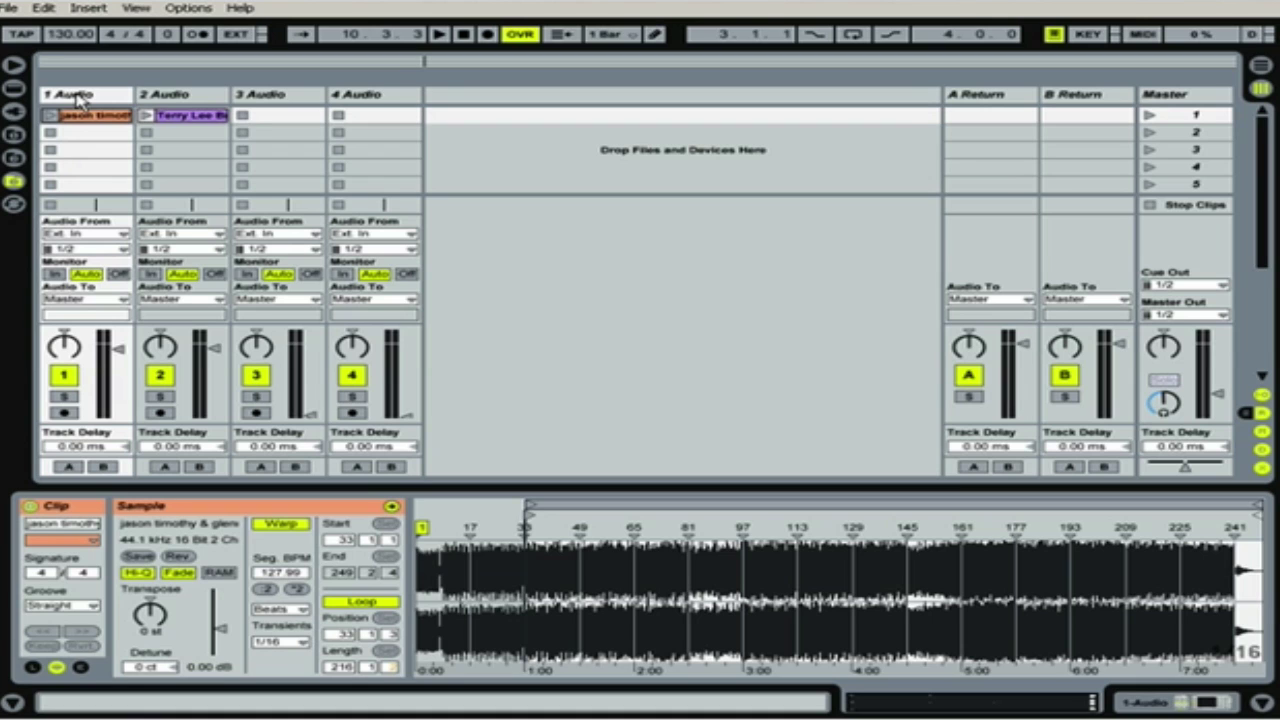
# Switch the detail view back and forth between track 2's and track 1's clips.
pyautogui.click(165, 97)
pyautogui.click(90, 97)
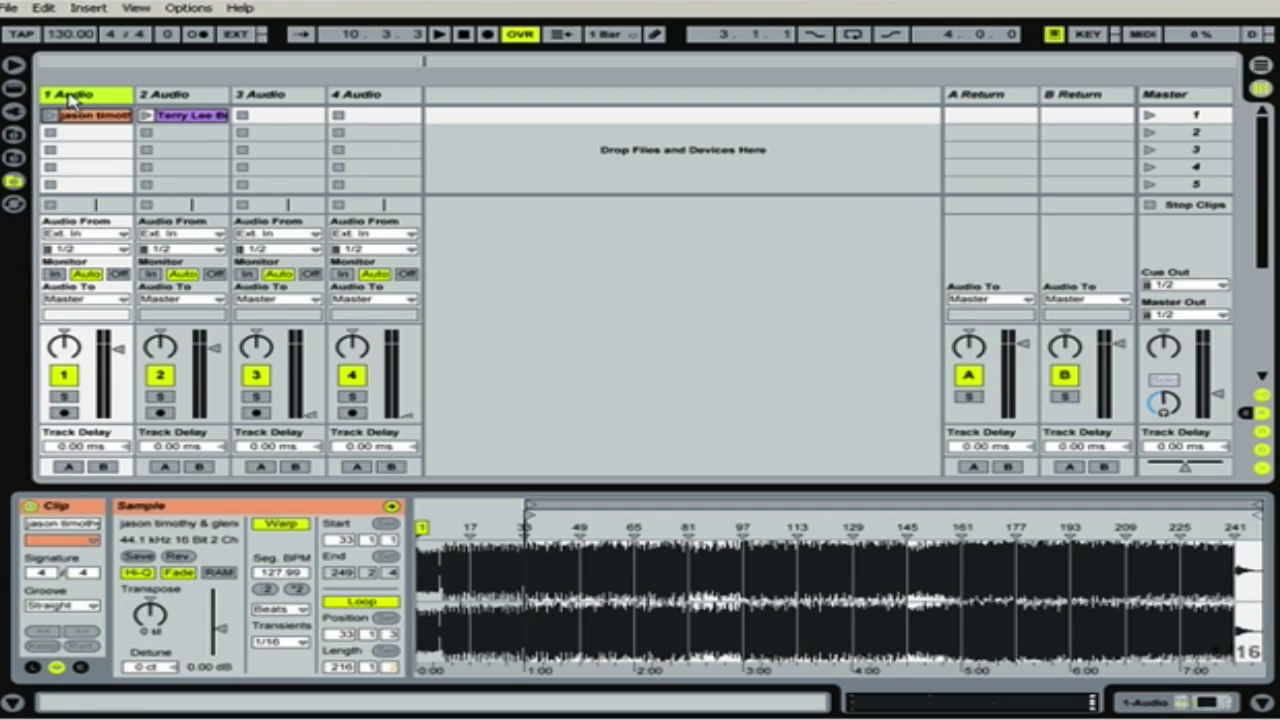
pyautogui.click(178, 95)
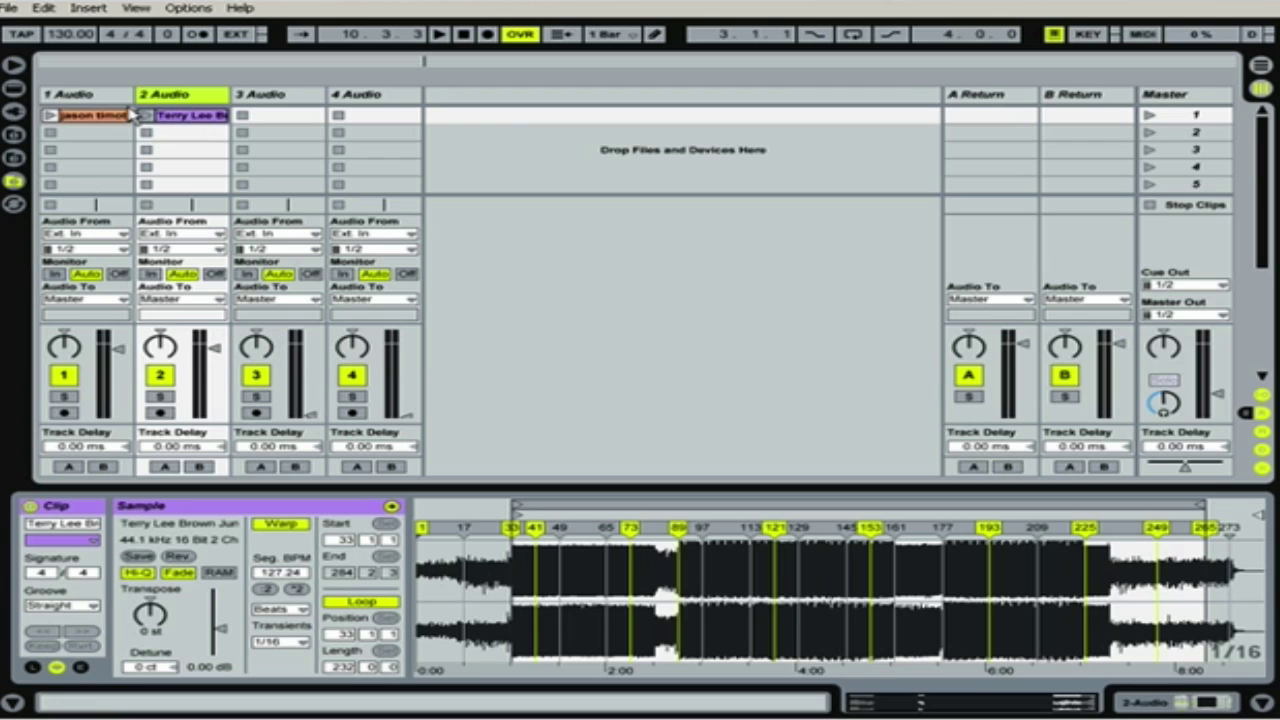
pyautogui.click(86, 96)
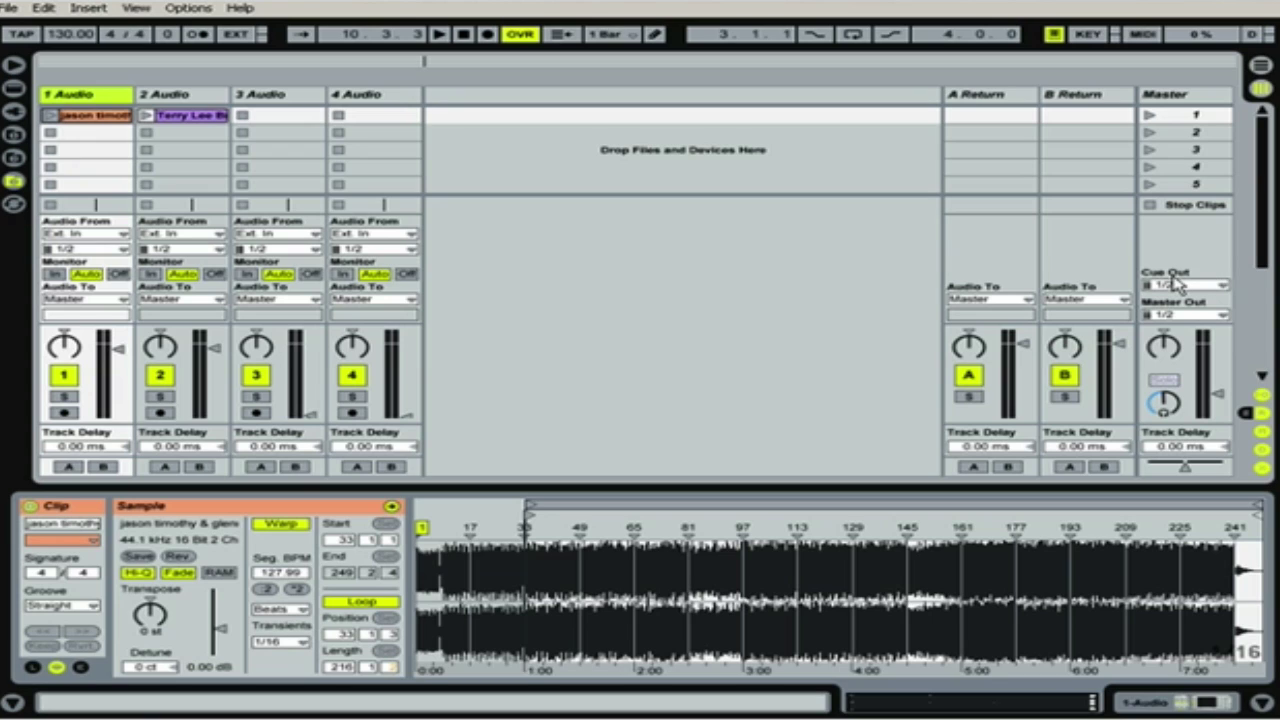
# On the Master strip, set Cue Out to 2 and Master Out to 1.
pyautogui.click(1222, 286)
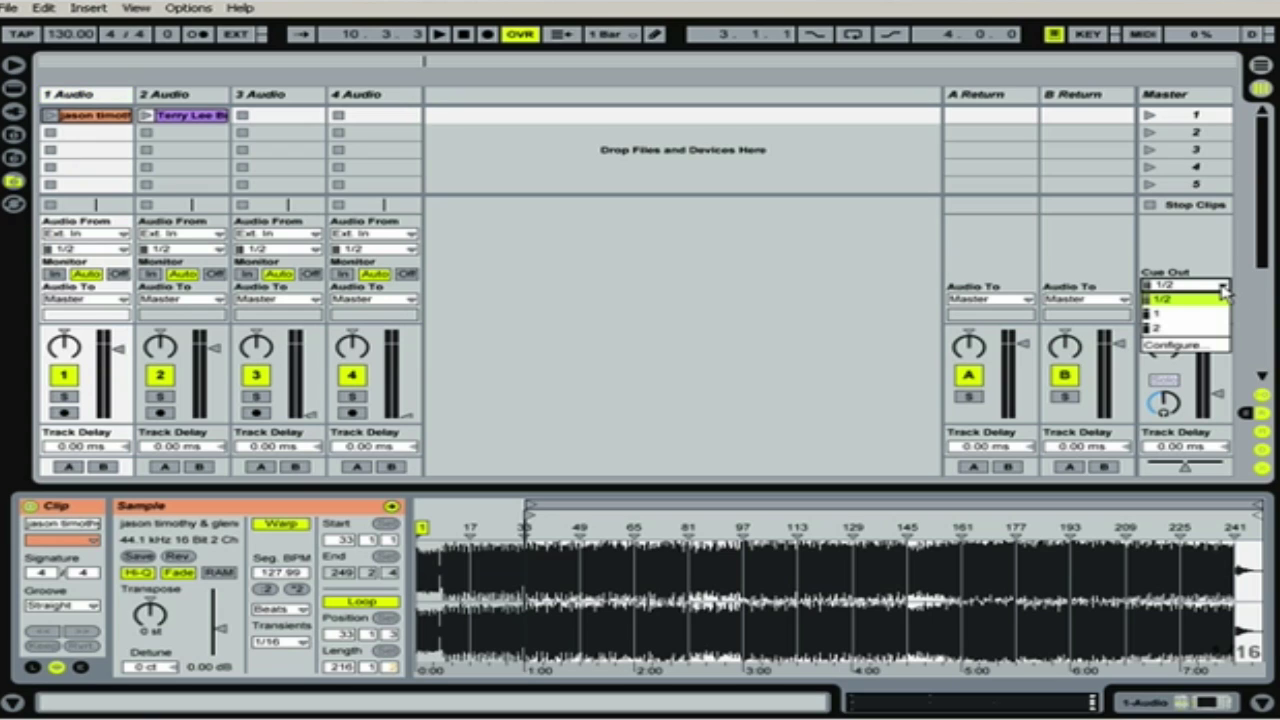
pyautogui.click(1166, 331)
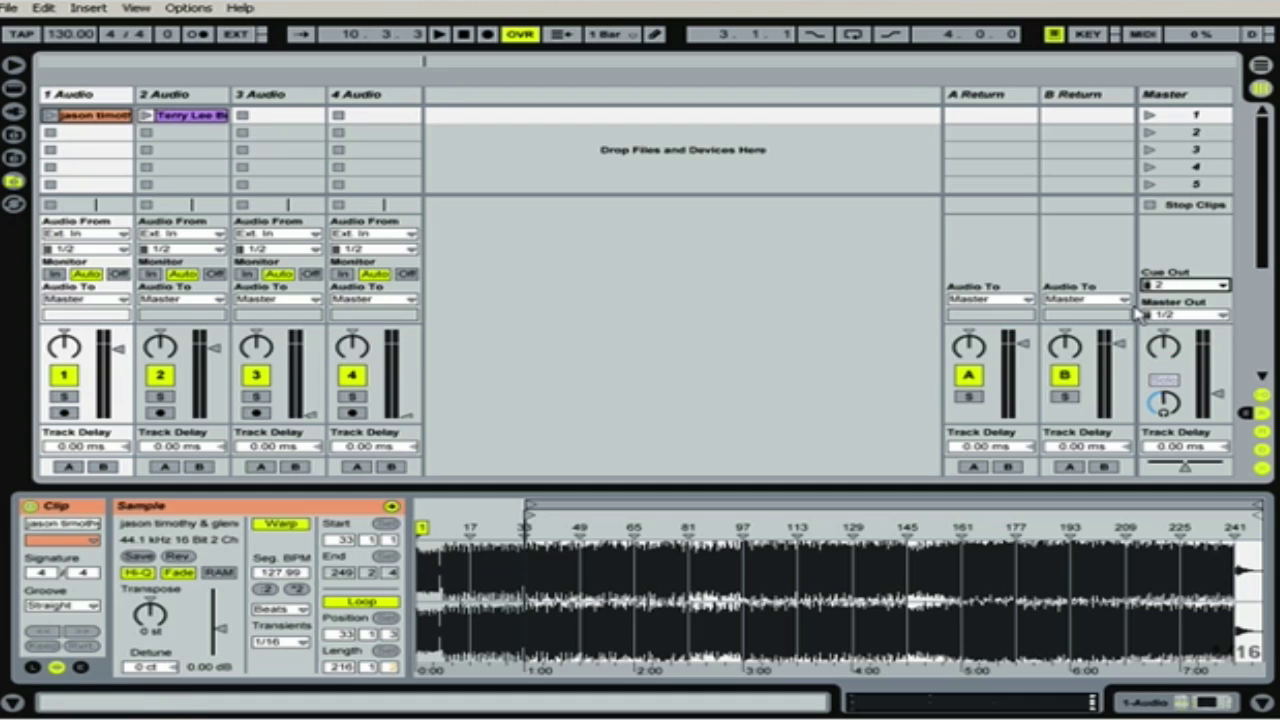
pyautogui.click(1216, 315)
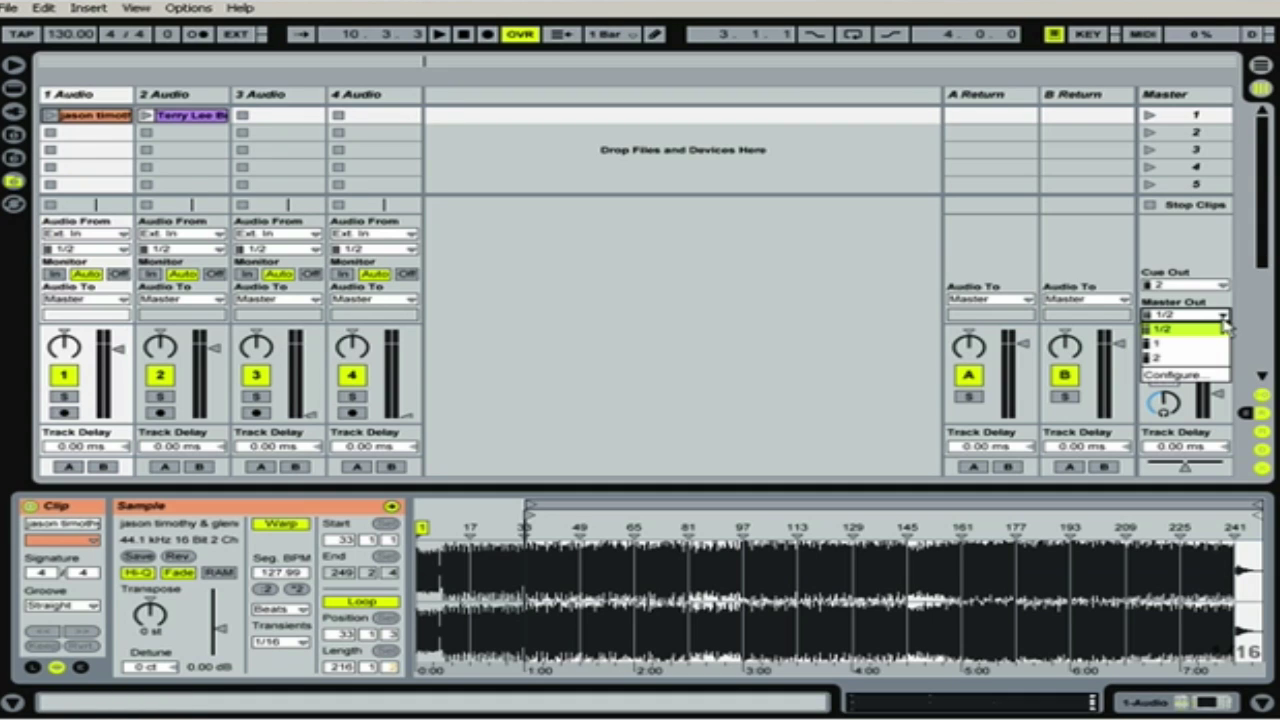
pyautogui.click(1163, 345)
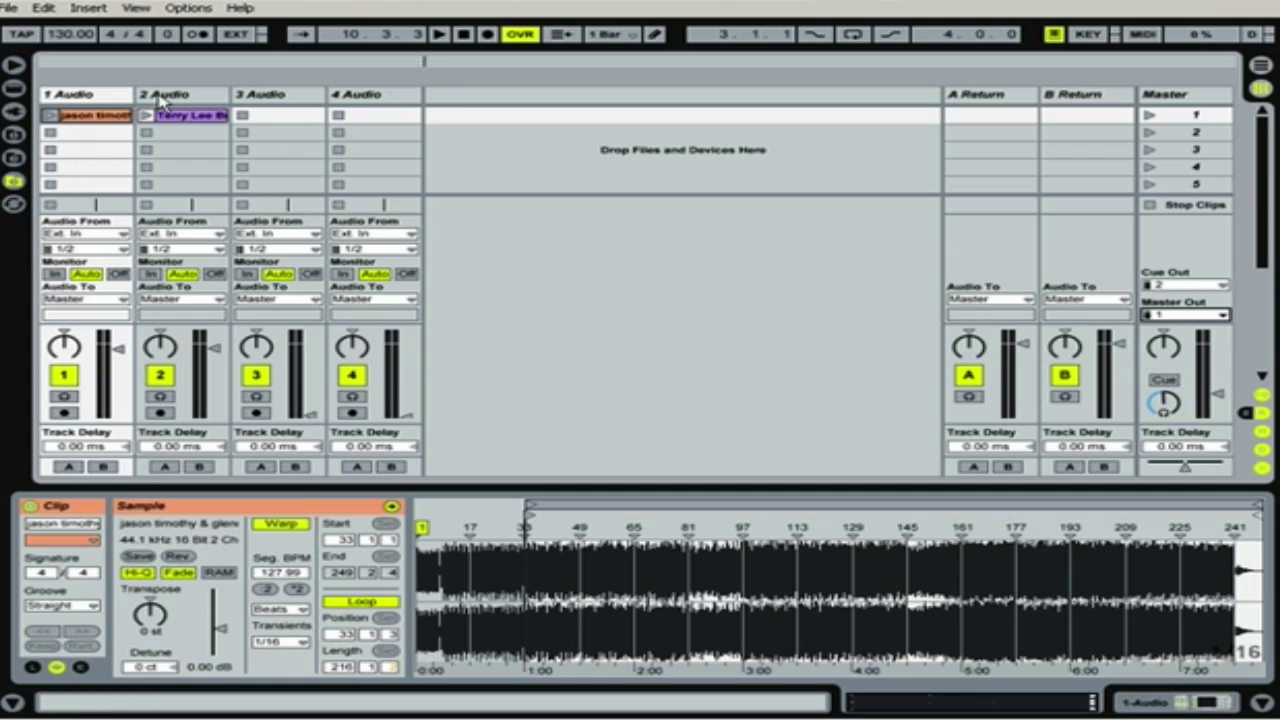
# Change the Audio From channel of tracks 1 and 2 from 1/2 to 1.
pyautogui.click(120, 249)
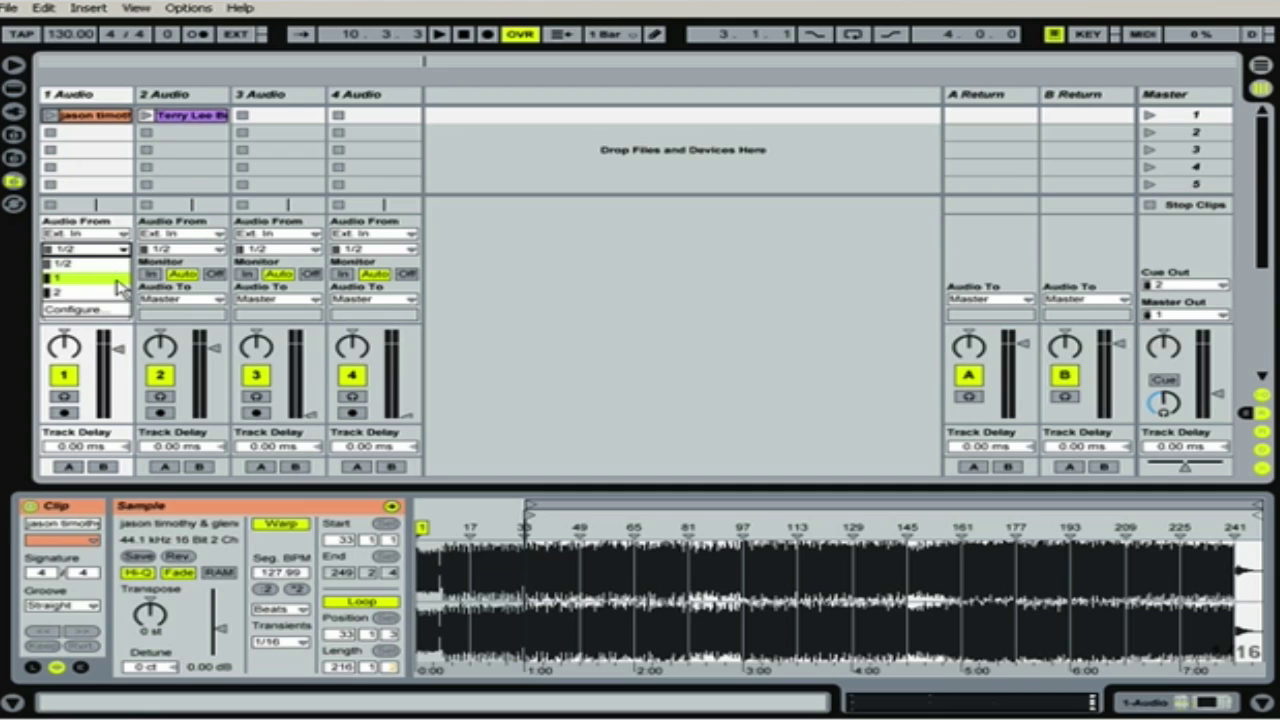
pyautogui.click(118, 274)
pyautogui.click(216, 249)
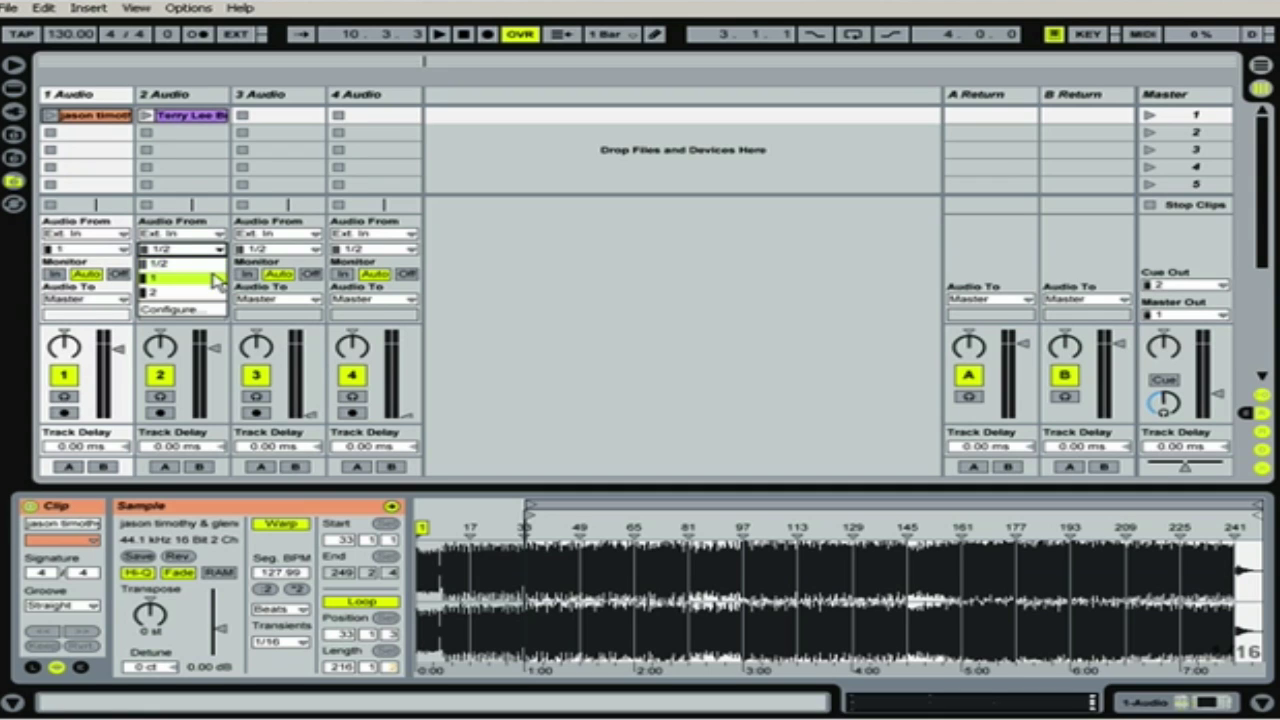
pyautogui.click(213, 278)
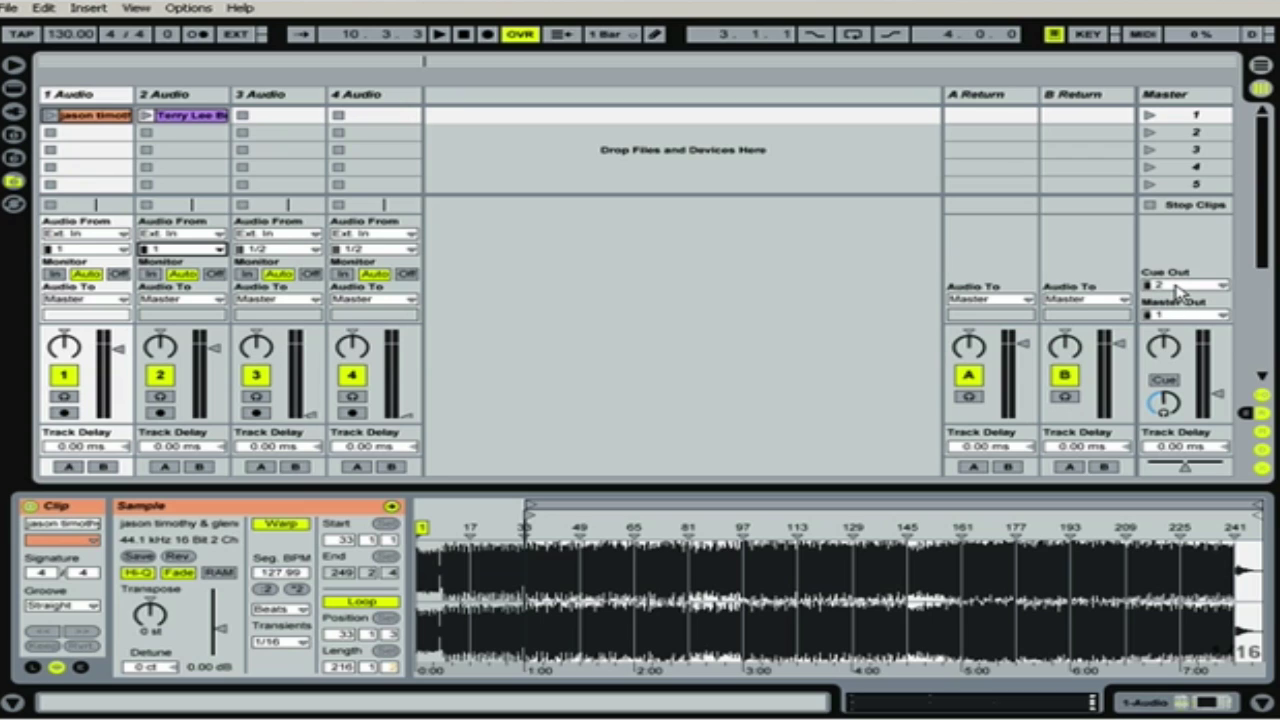
# Launch track 2's clip while adjusting the headphone Preview/Cue volume.
pyautogui.click(1165, 399)
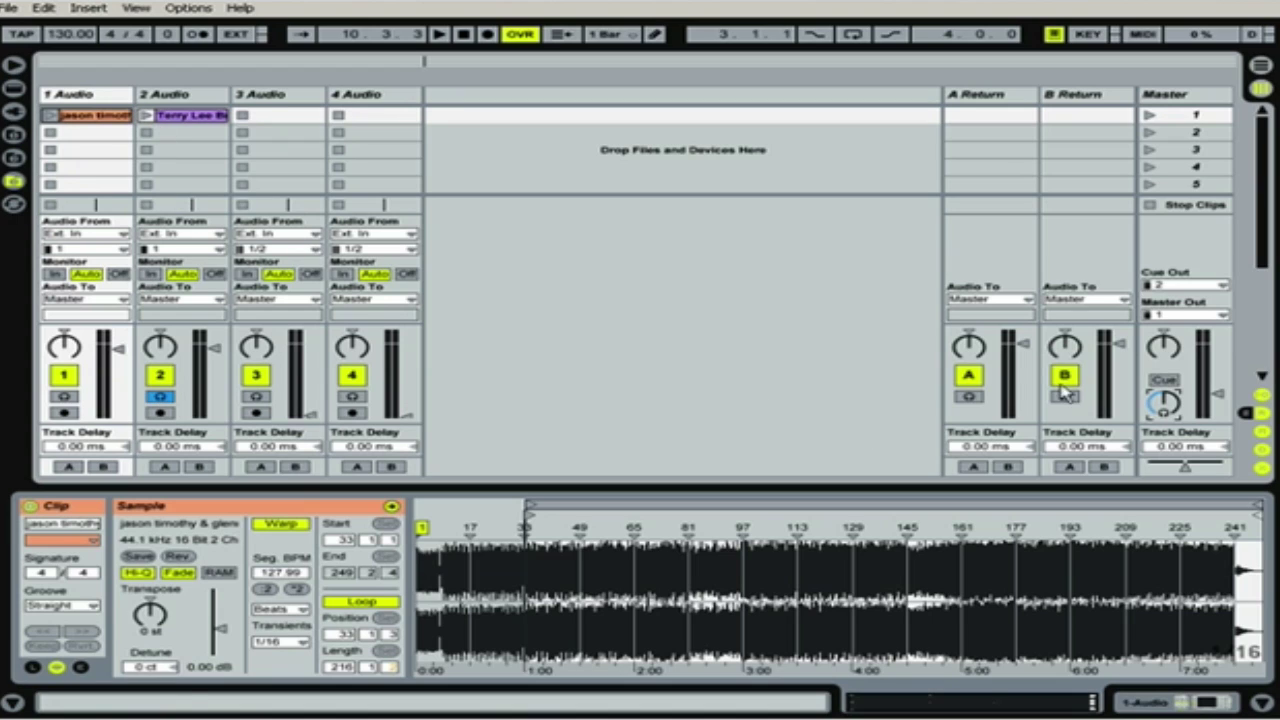
pyautogui.moveTo(1163, 402); pyautogui.dragTo(1163, 410)
pyautogui.click(146, 115)
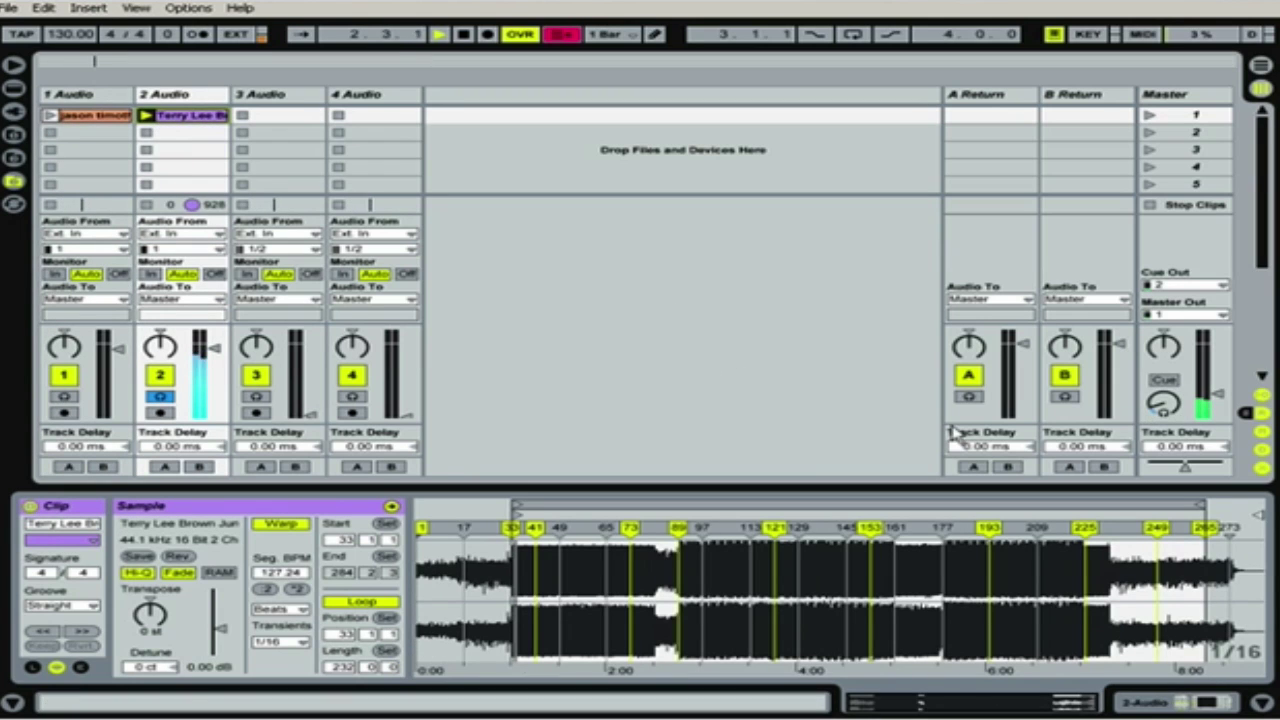
pyautogui.moveTo(1163, 404); pyautogui.dragTo(1163, 388)
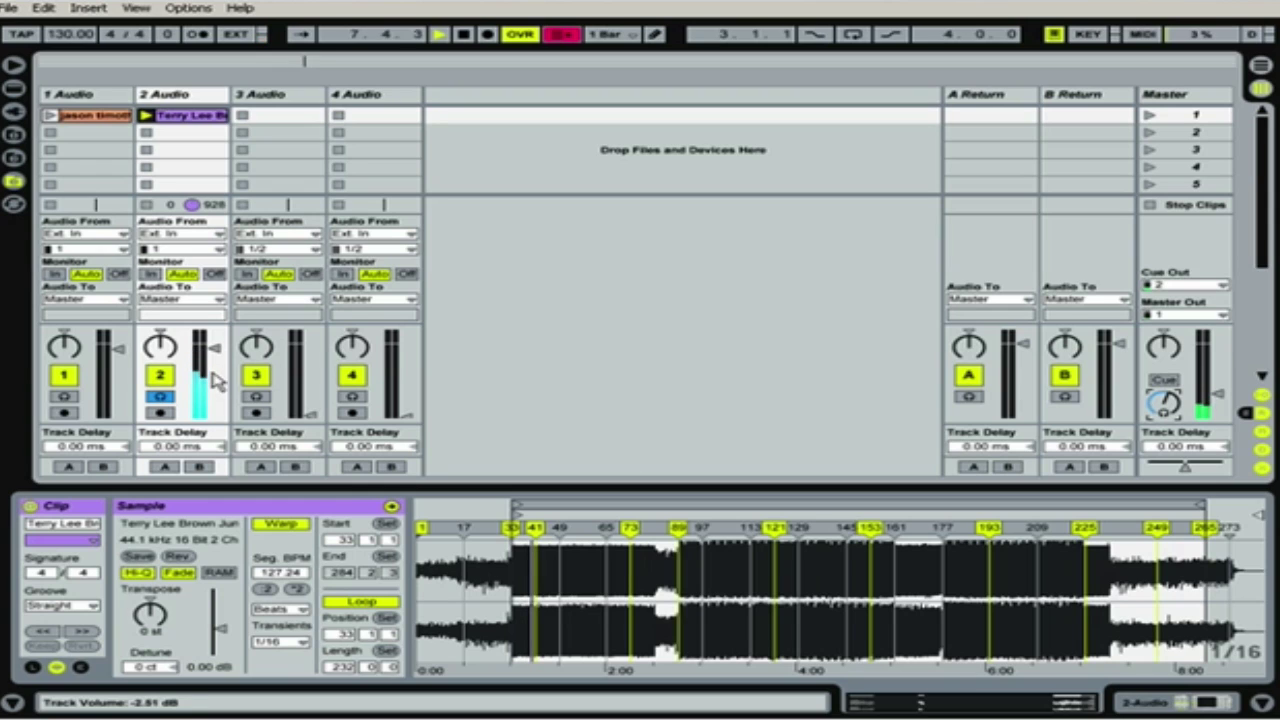
# Lower track 2 slightly, raise the preview volume, and pull track 1's fader fully down.
pyautogui.moveTo(215, 347); pyautogui.dragTo(215, 415)
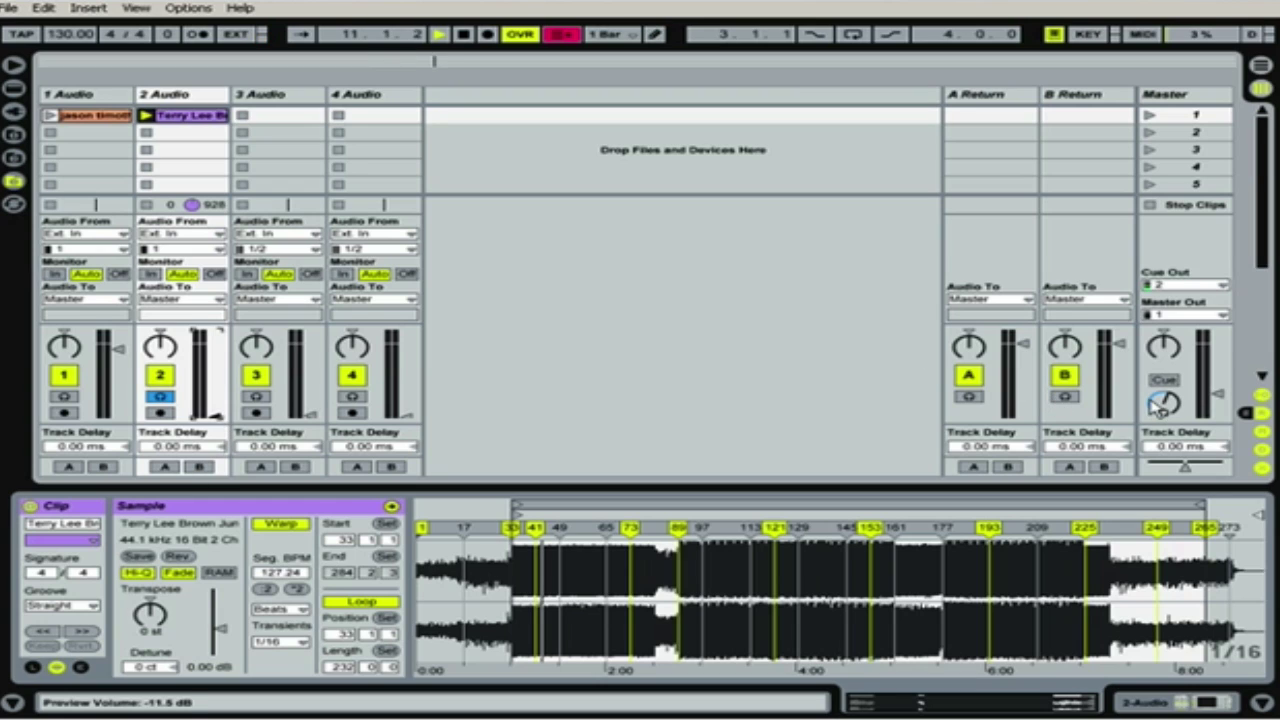
pyautogui.moveTo(1168, 403)
pyautogui.mouseDown()
pyautogui.moveTo(1168, 388)
pyautogui.moveTo(1168, 414)
pyautogui.mouseUp()
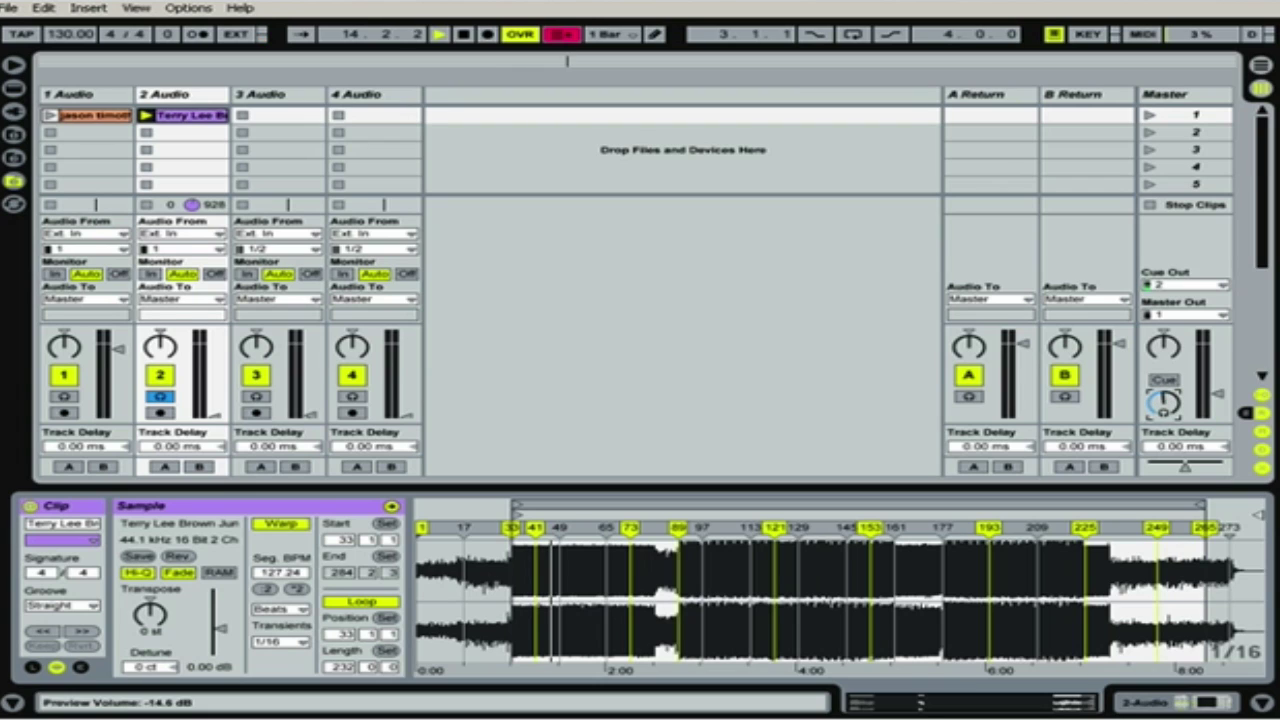
pyautogui.moveTo(117, 348); pyautogui.dragTo(117, 414)
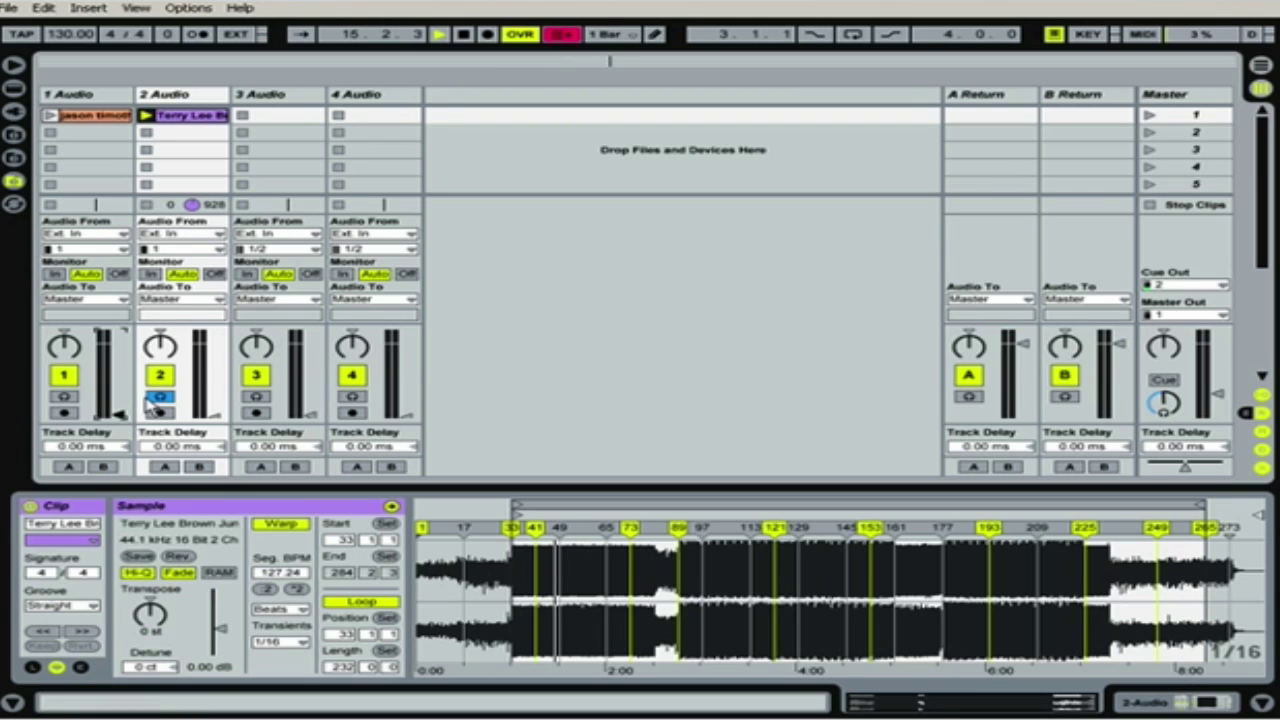
# Move headphone cueing from track 2 to track 1 and launch track 1's clip.
pyautogui.click(63, 397)
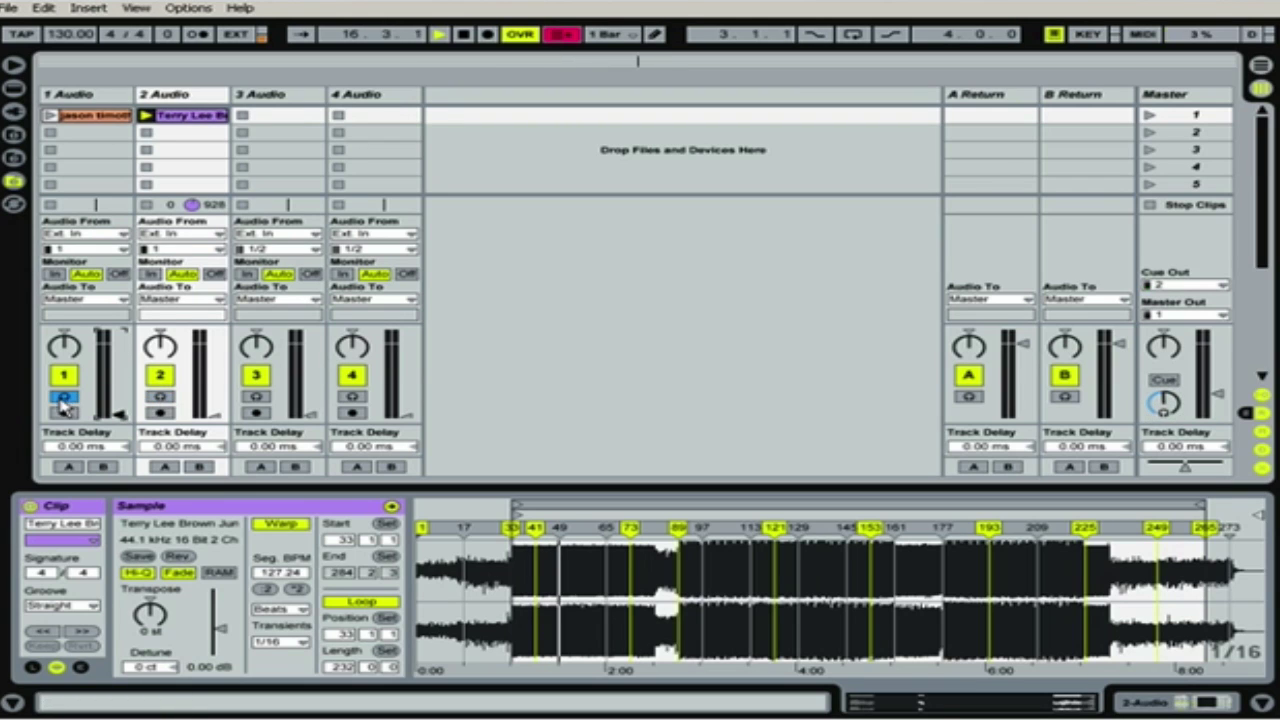
pyautogui.click(50, 115)
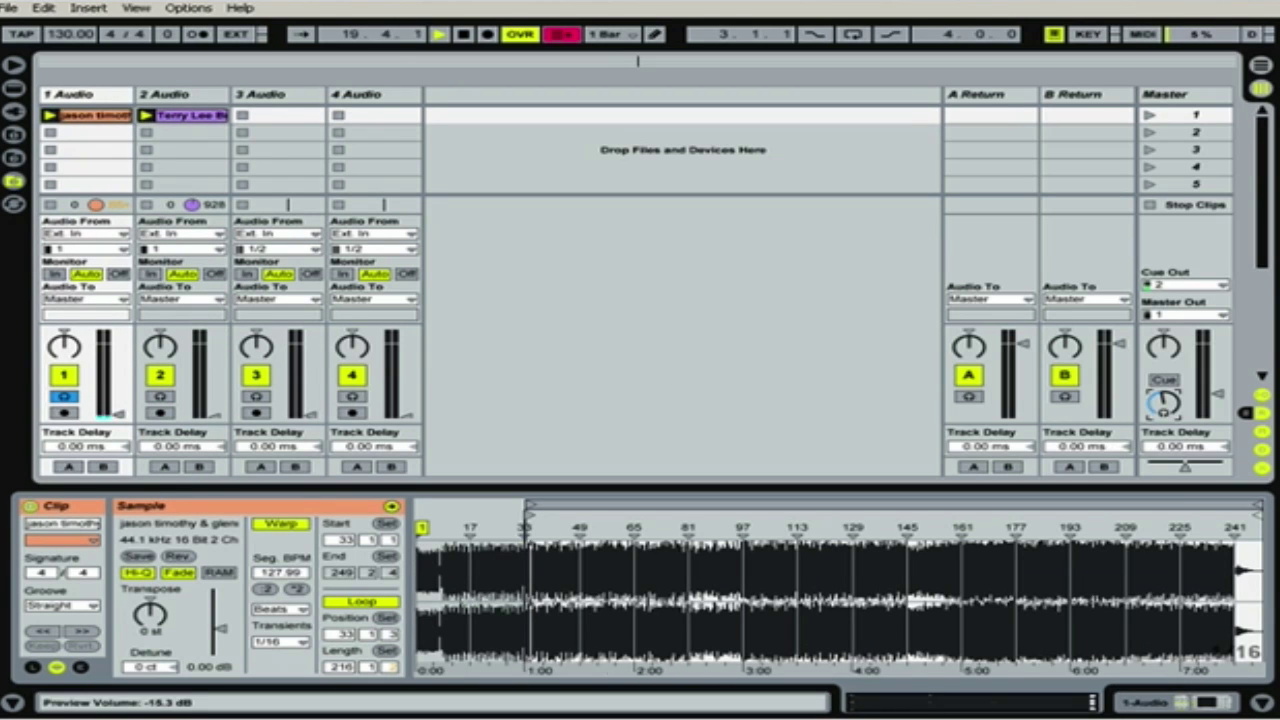
pyautogui.scroll(-2, 1163, 402)
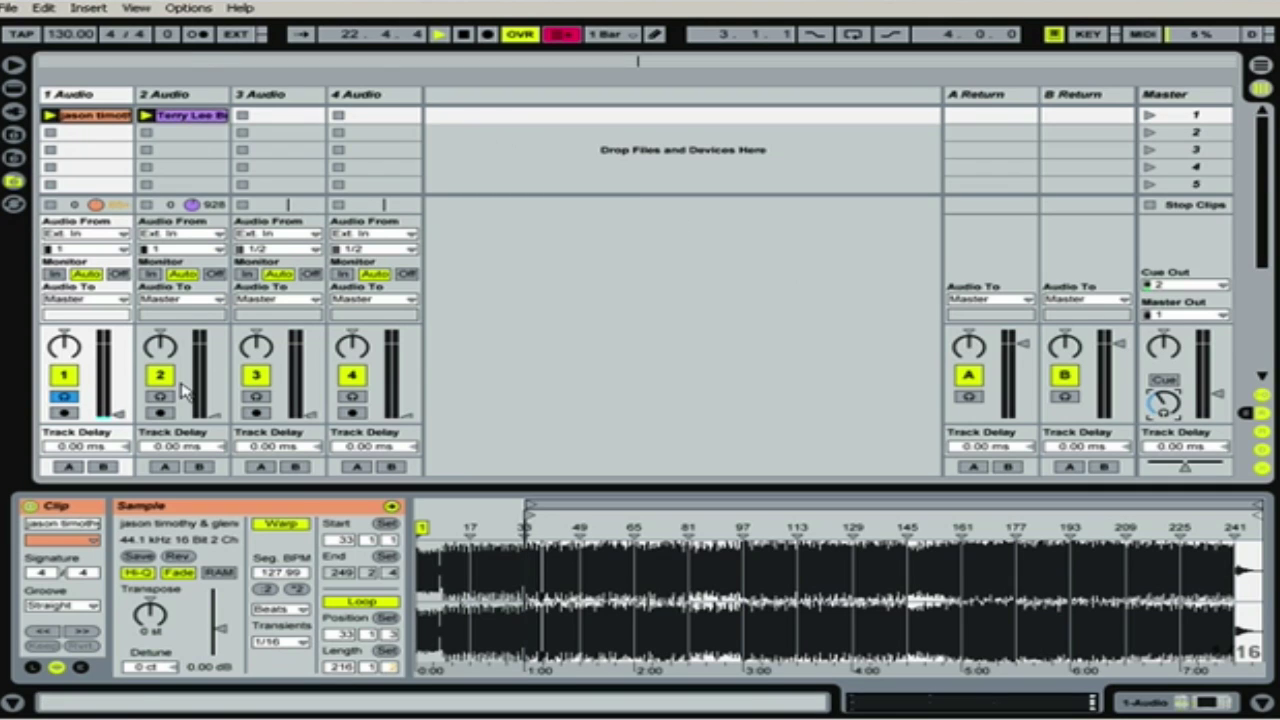
# Bring track 2 to about -5.91 dB, track 1 to 0.00 dB, then stop all clips.
pyautogui.moveTo(215, 412); pyautogui.dragTo(213, 341)
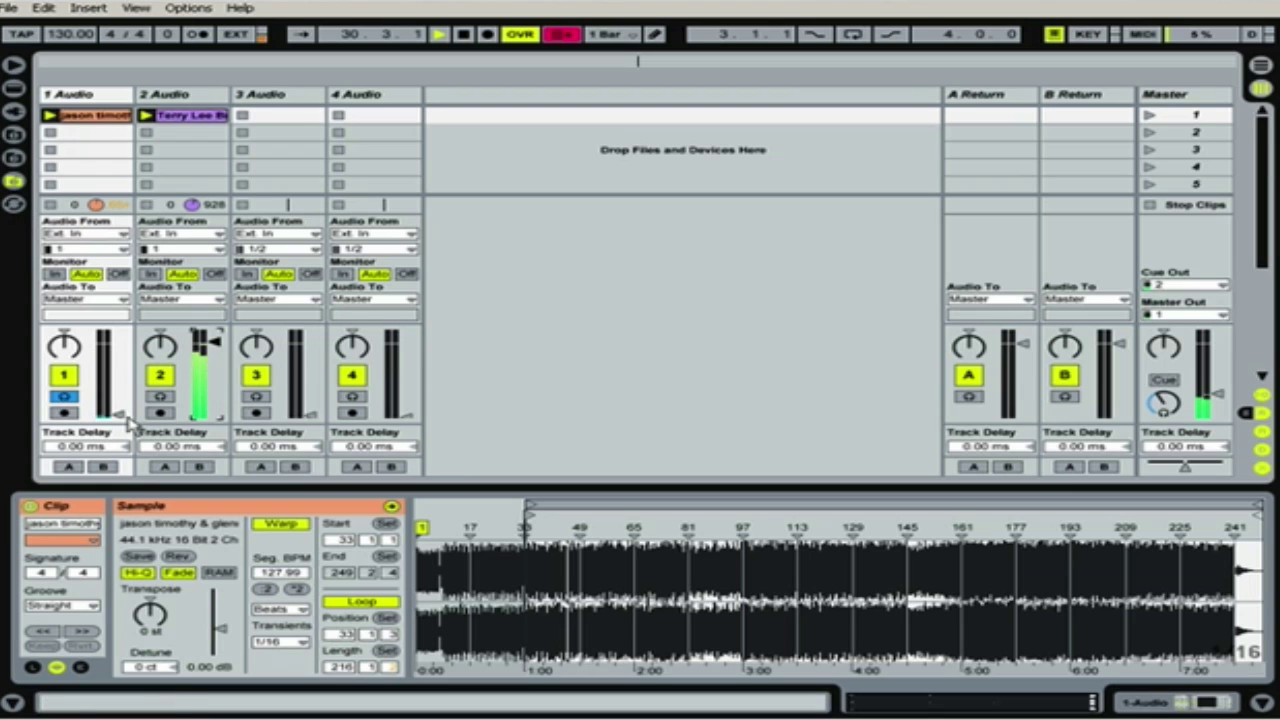
pyautogui.moveTo(118, 414); pyautogui.dragTo(118, 339)
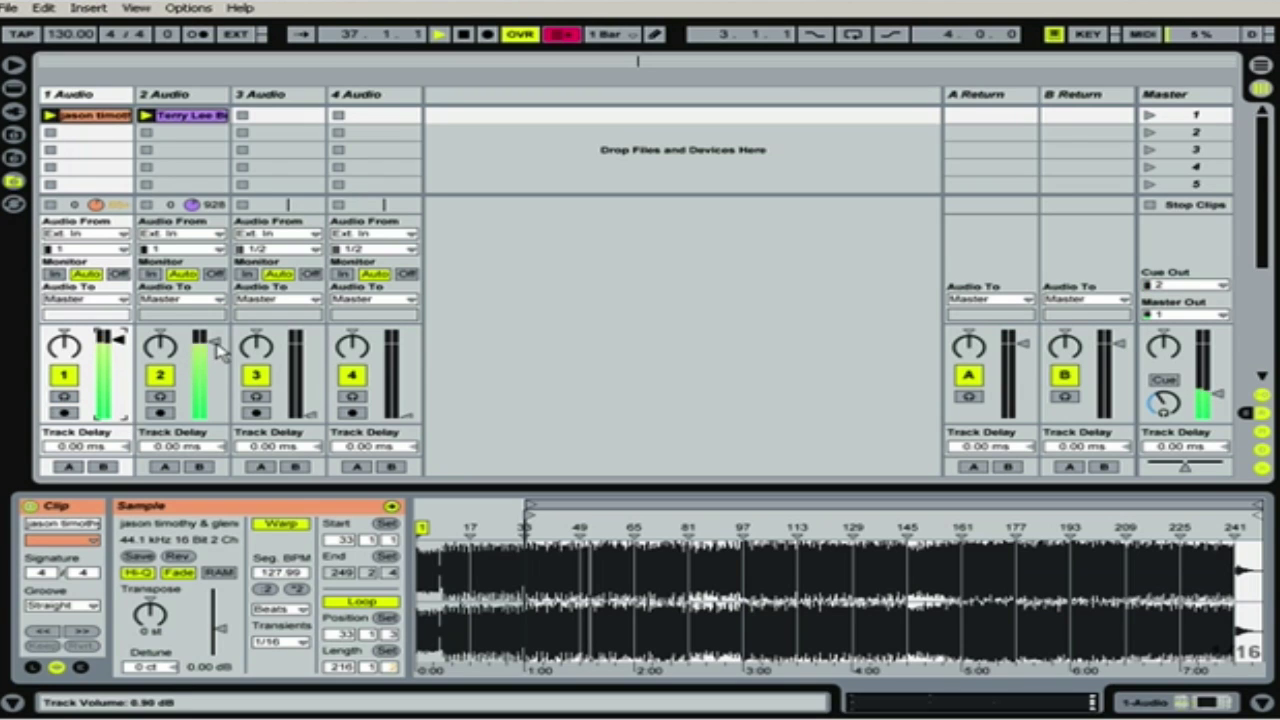
pyautogui.moveTo(120, 343); pyautogui.dragTo(120, 347)
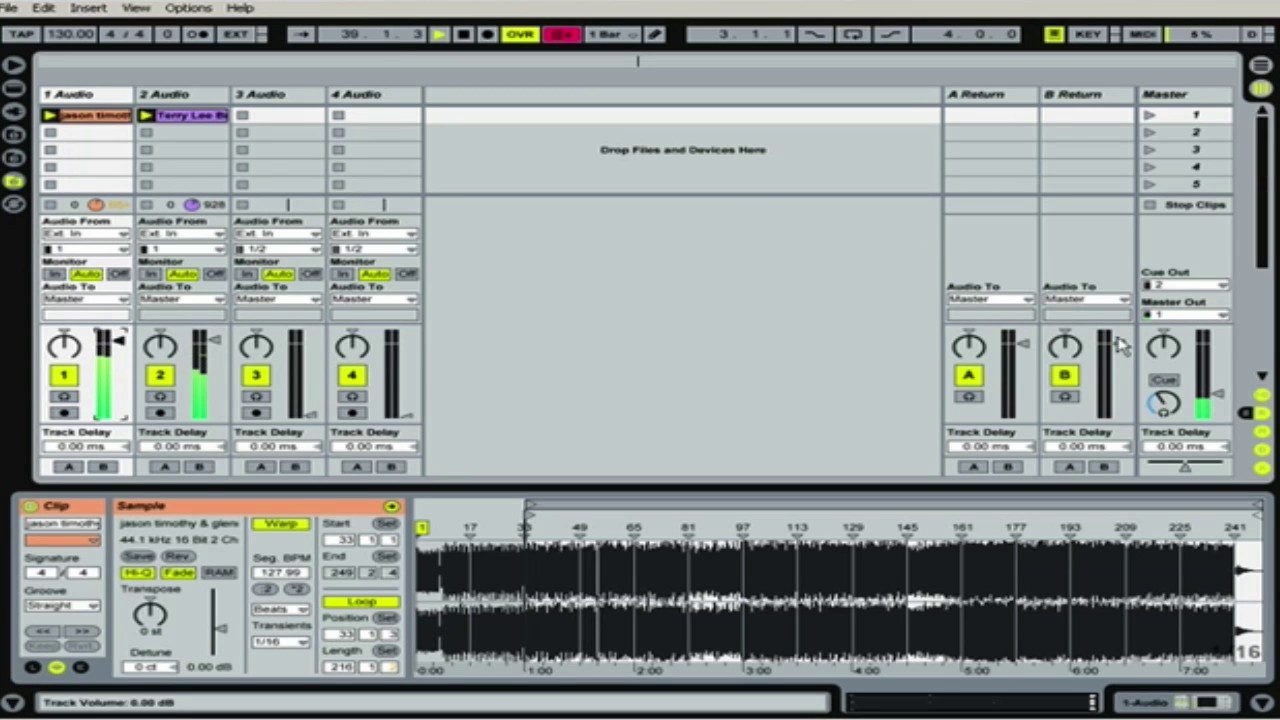
pyautogui.click(1150, 205)
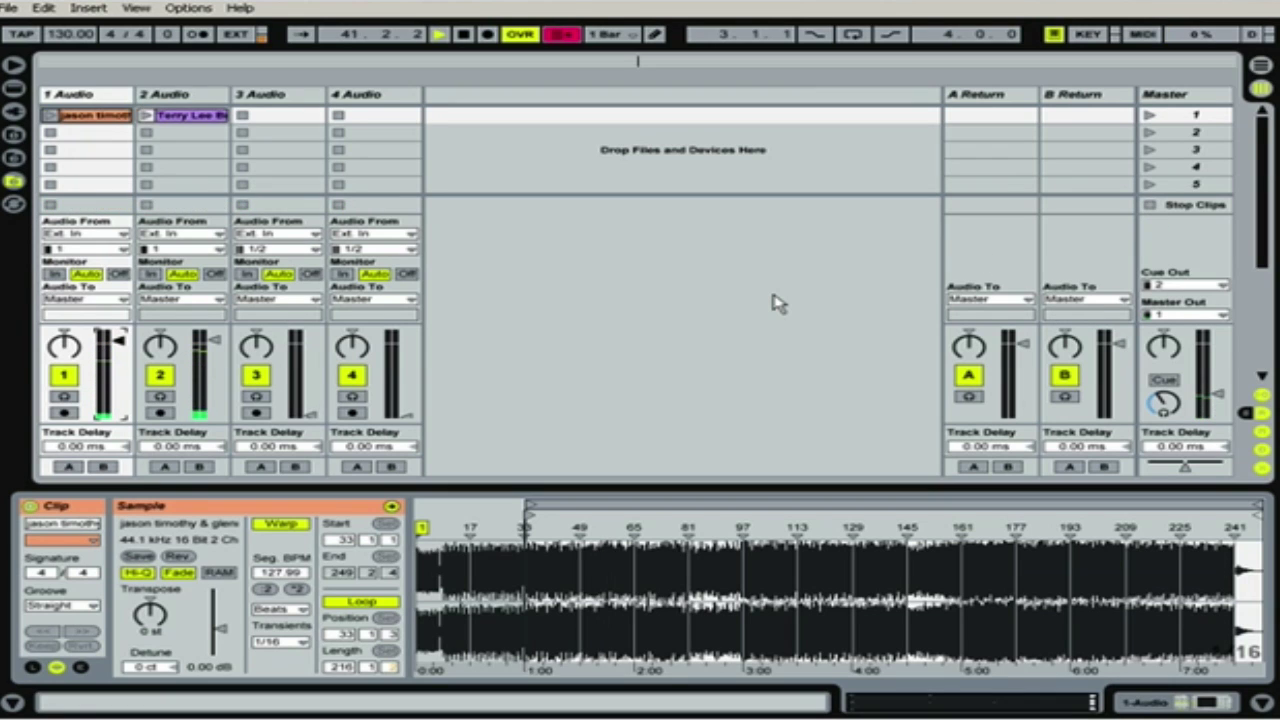
# Set track 1 to about 0.90 dB, nudge the crossfader, and assign track 1 to side A.
pyautogui.moveTo(118, 342); pyautogui.dragTo(118, 345)
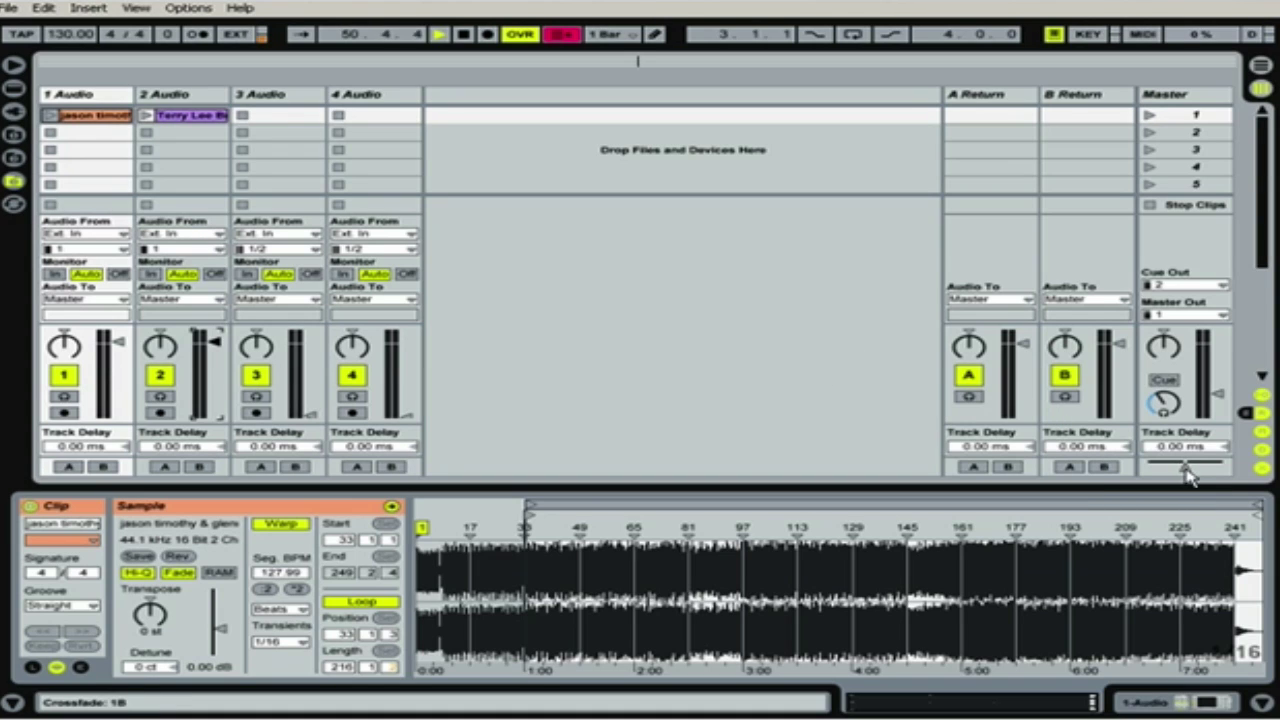
pyautogui.moveTo(1188, 476); pyautogui.dragTo(1150, 466)
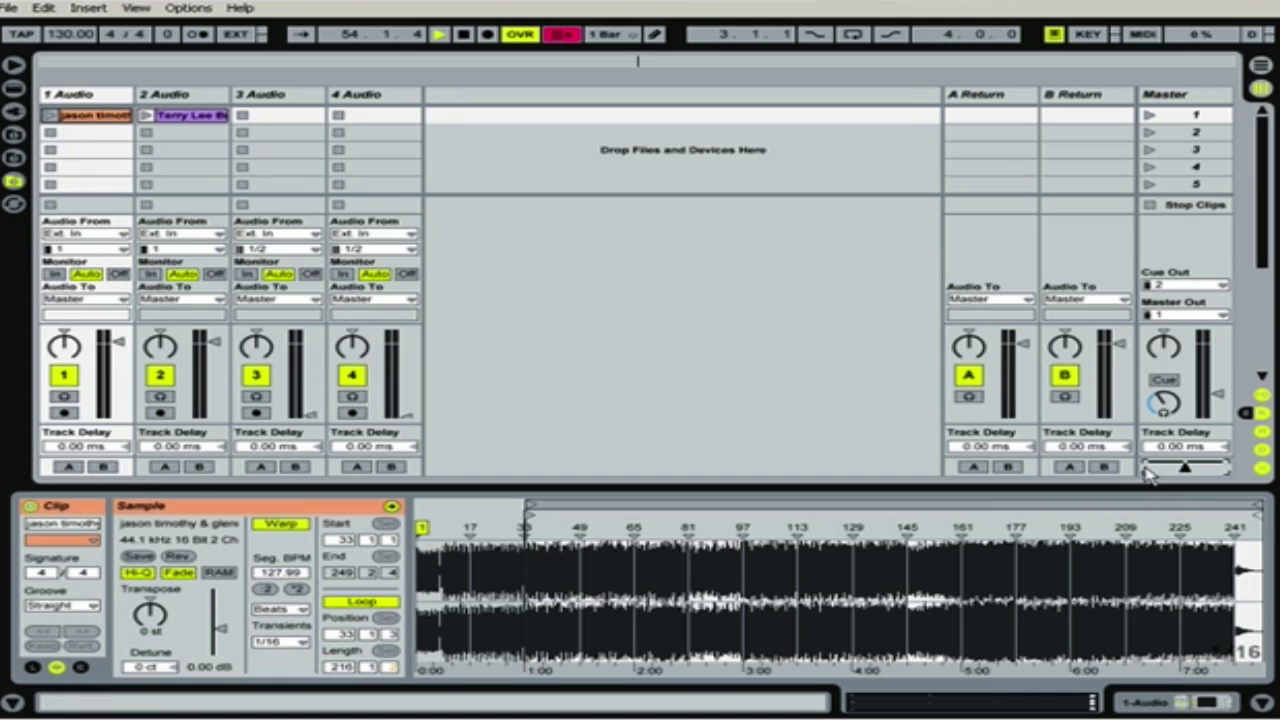
pyautogui.click(66, 467)
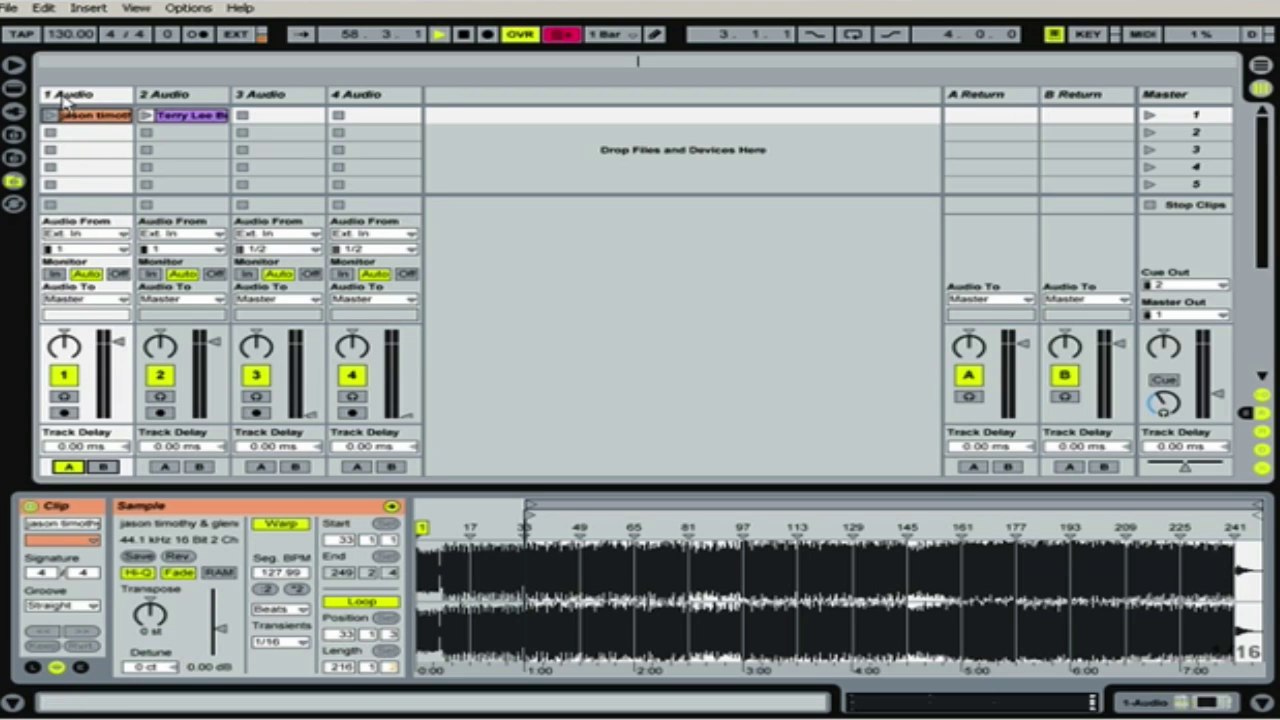
pyautogui.click(63, 95)
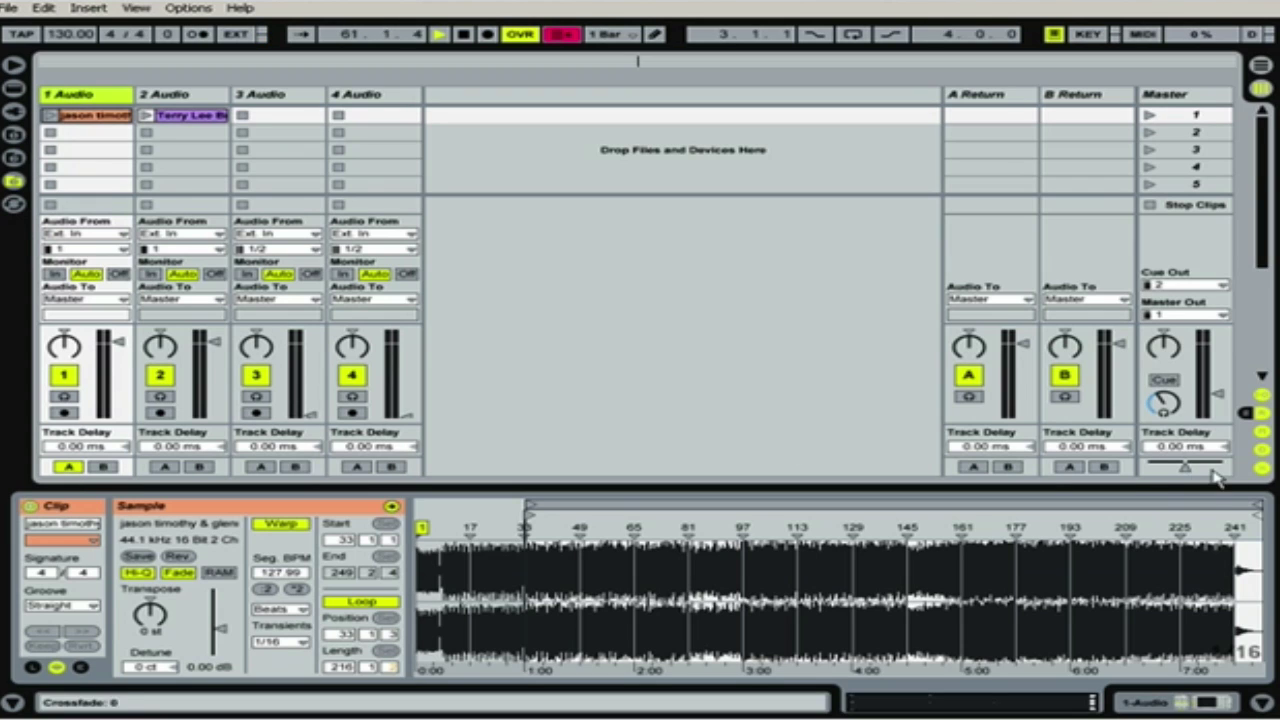
# Assign track 2 to crossfader side B and launch scene 1 to play both clips.
pyautogui.click(199, 467)
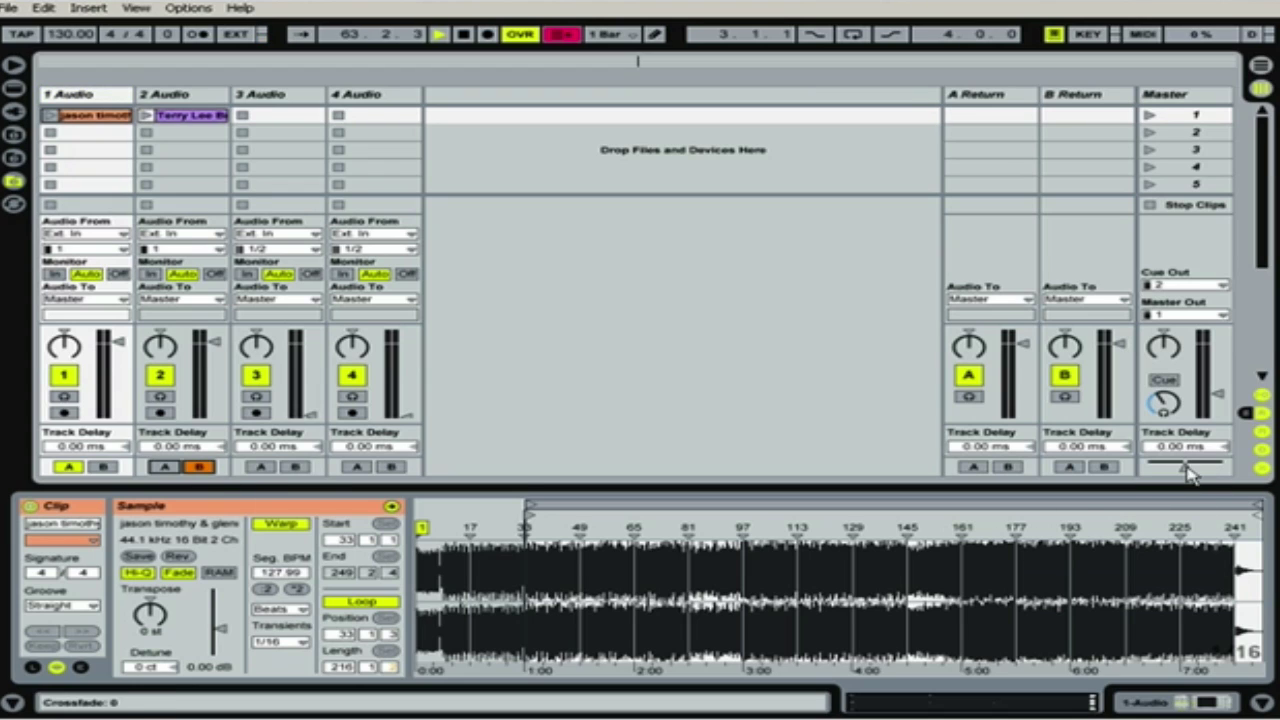
pyautogui.moveTo(1190, 474); pyautogui.dragTo(1168, 468)
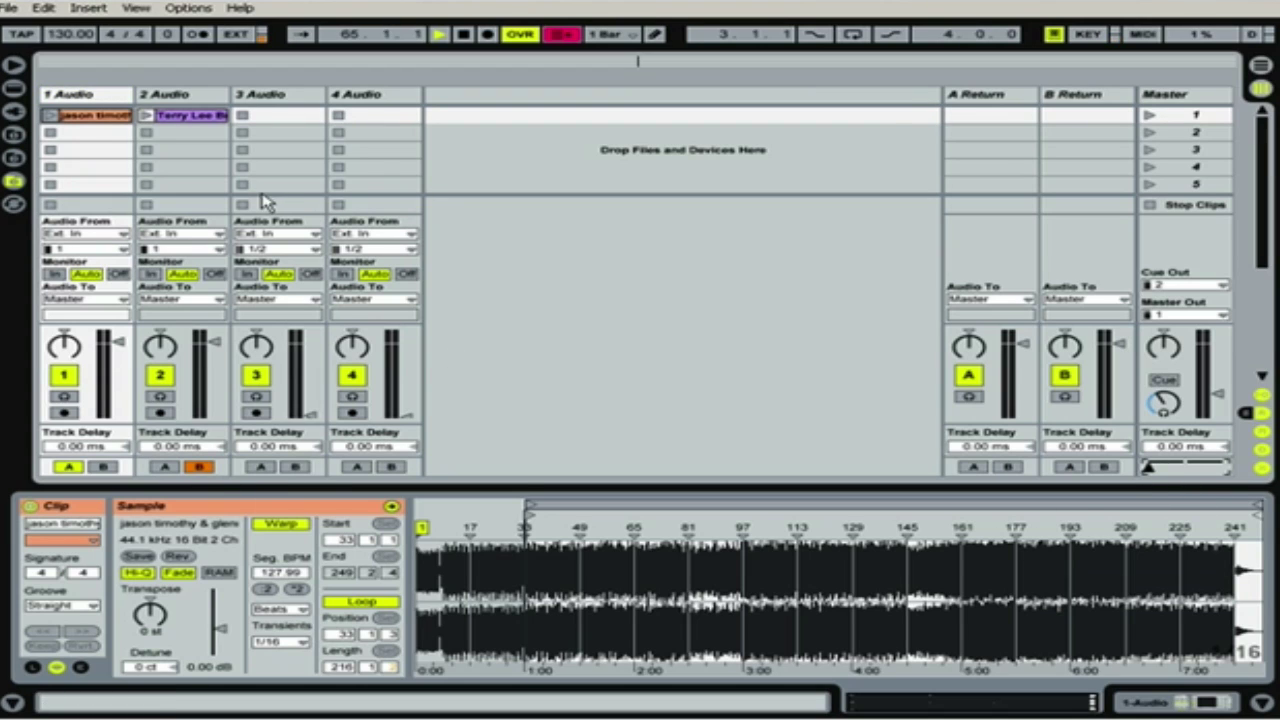
pyautogui.click(1149, 116)
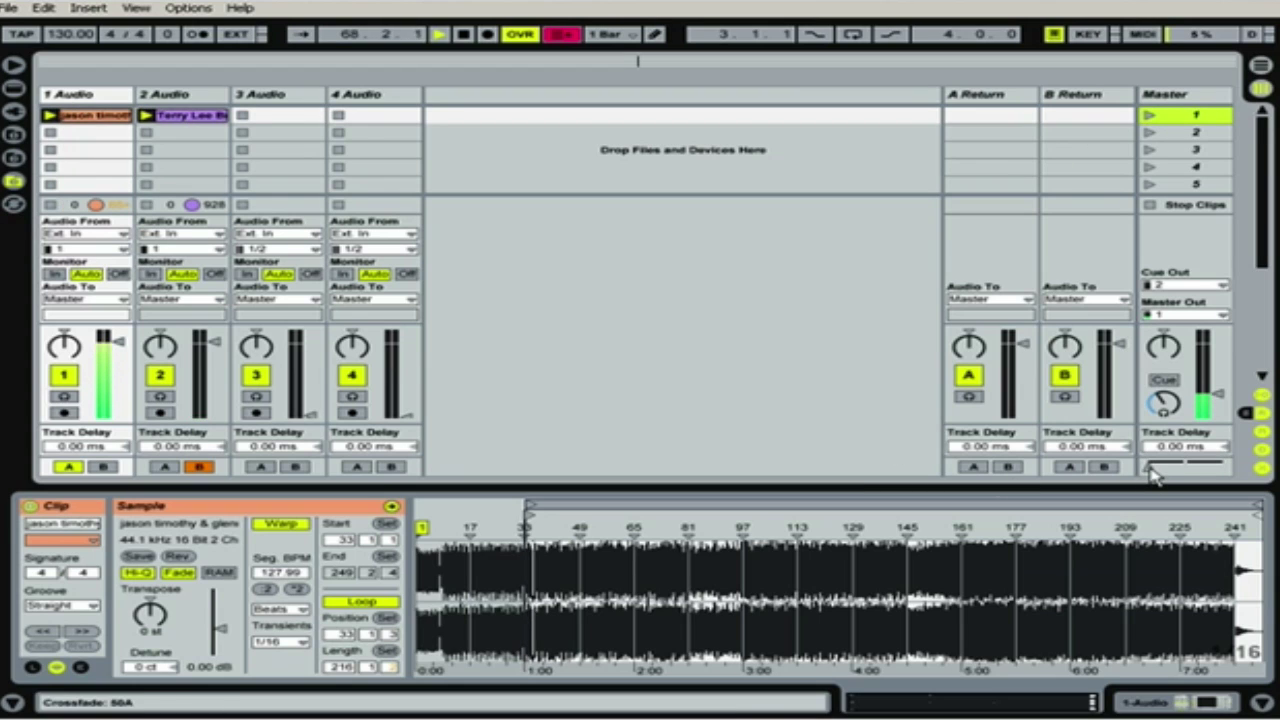
# Sweep the crossfader fully to A, raise track 2 slightly, then move it to B.
pyautogui.moveTo(1153, 476); pyautogui.dragTo(1181, 474)
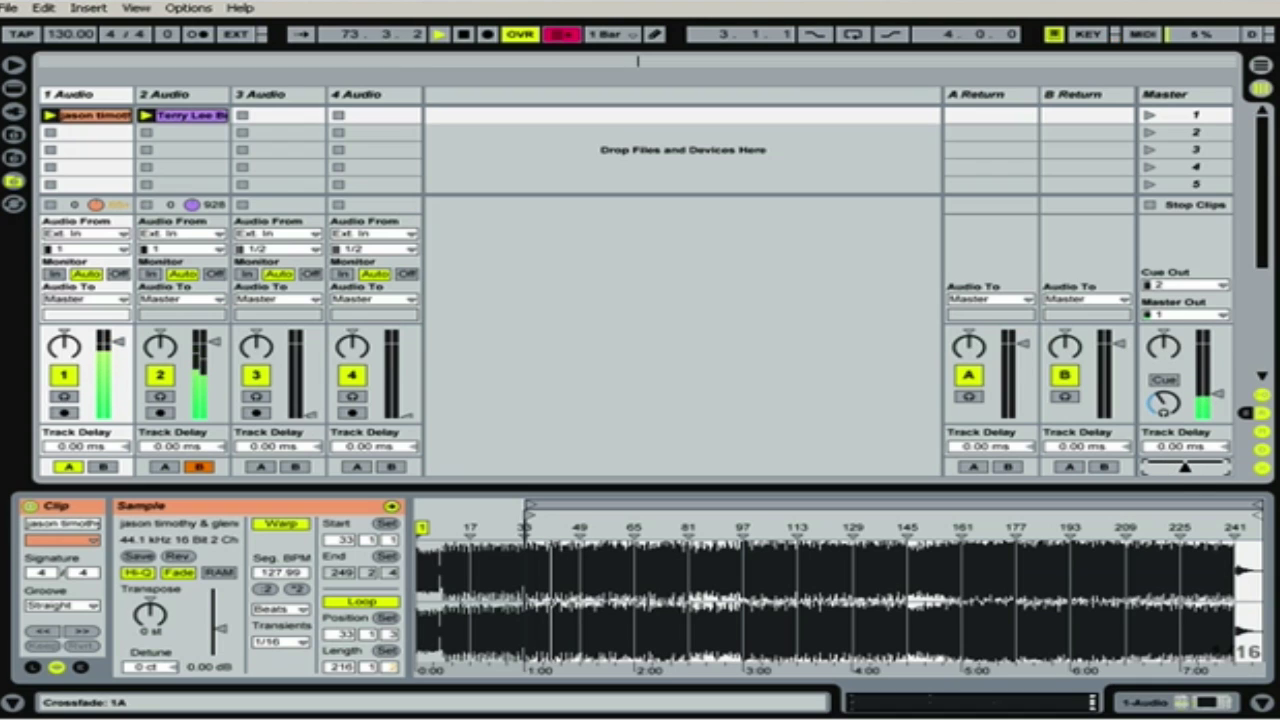
pyautogui.moveTo(214, 341); pyautogui.dragTo(214, 337)
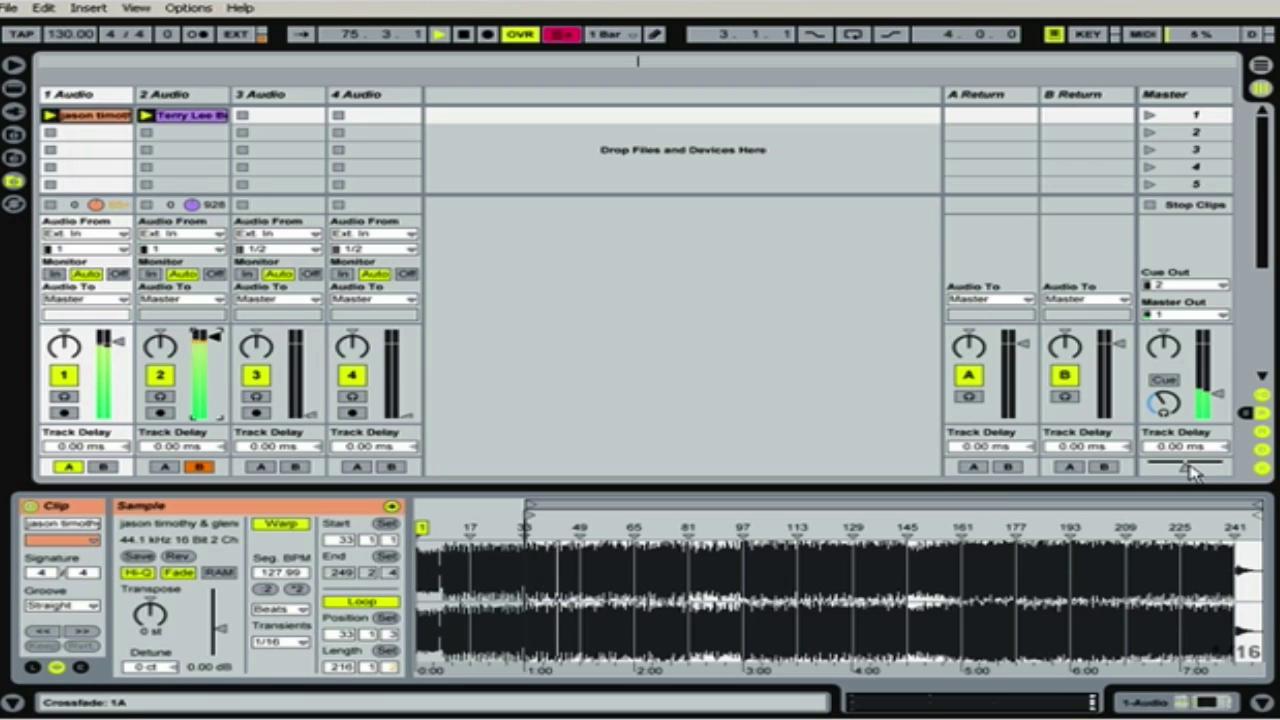
pyautogui.moveTo(1192, 474); pyautogui.dragTo(1207, 466)
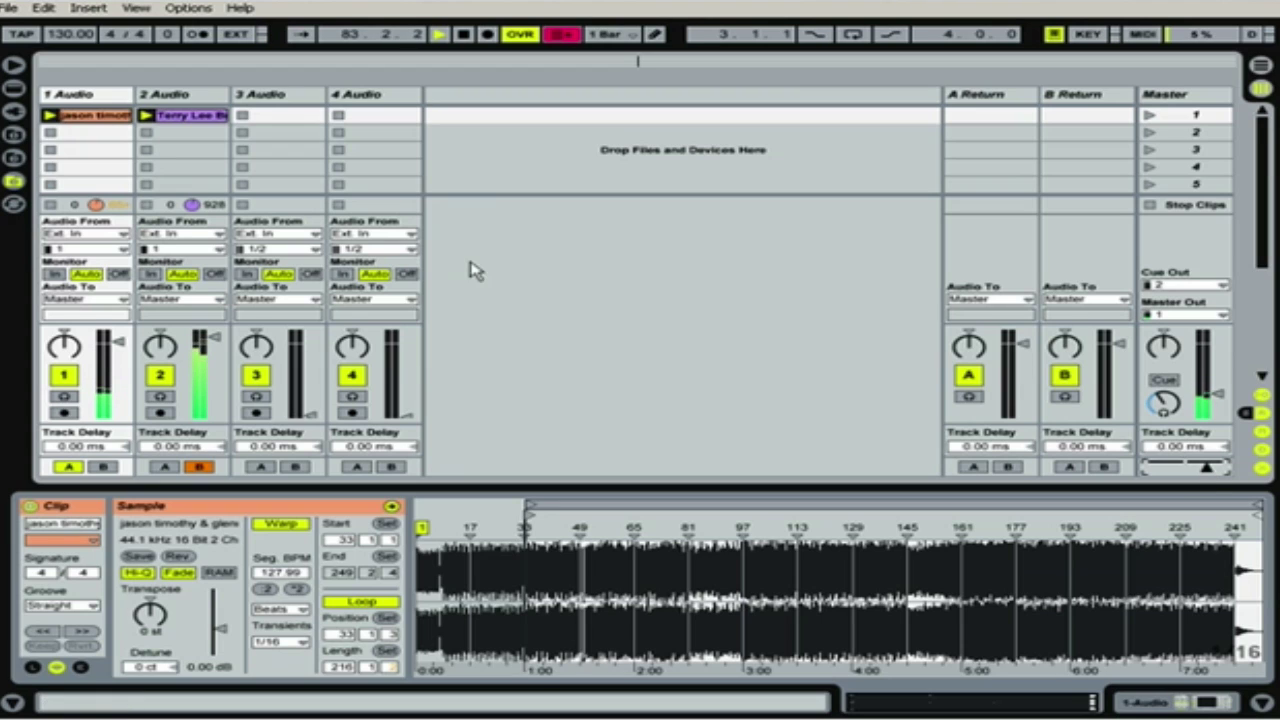
# Stop playback, recentre the crossfader, and MIDI-map it to channel 1, CC 74.
pyautogui.click(462, 34)
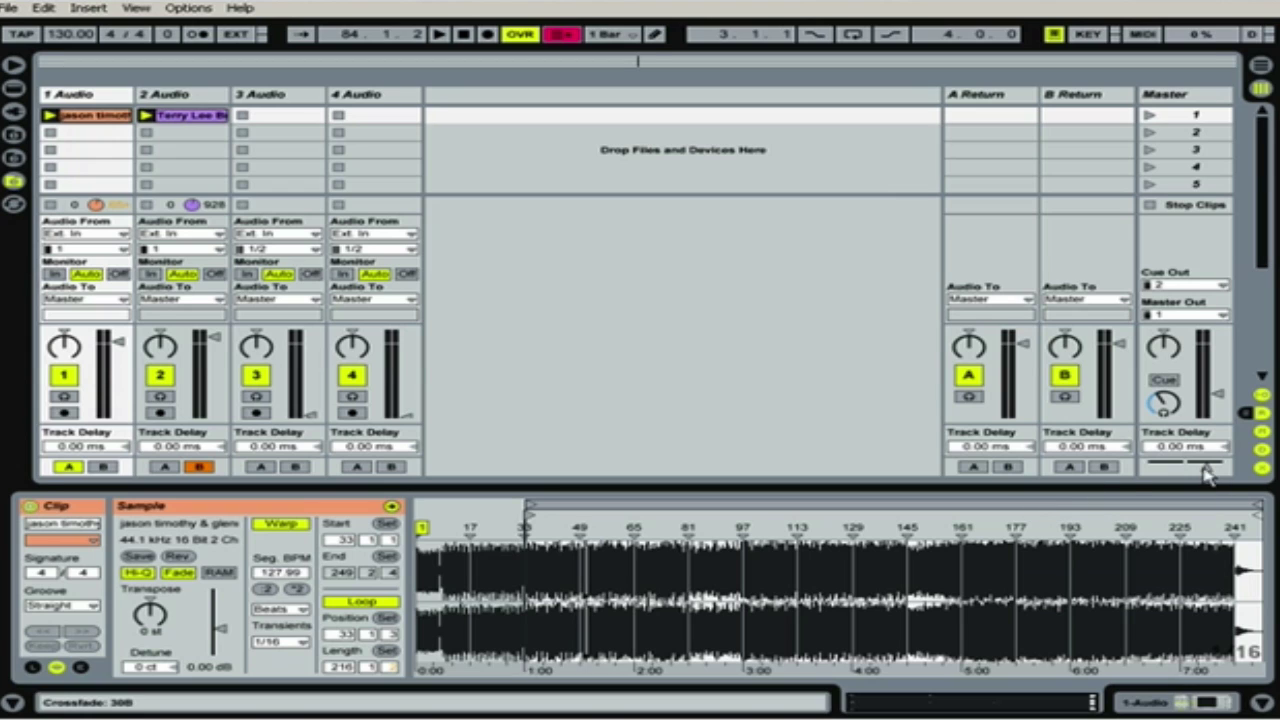
pyautogui.moveTo(1204, 466); pyautogui.dragTo(1197, 466)
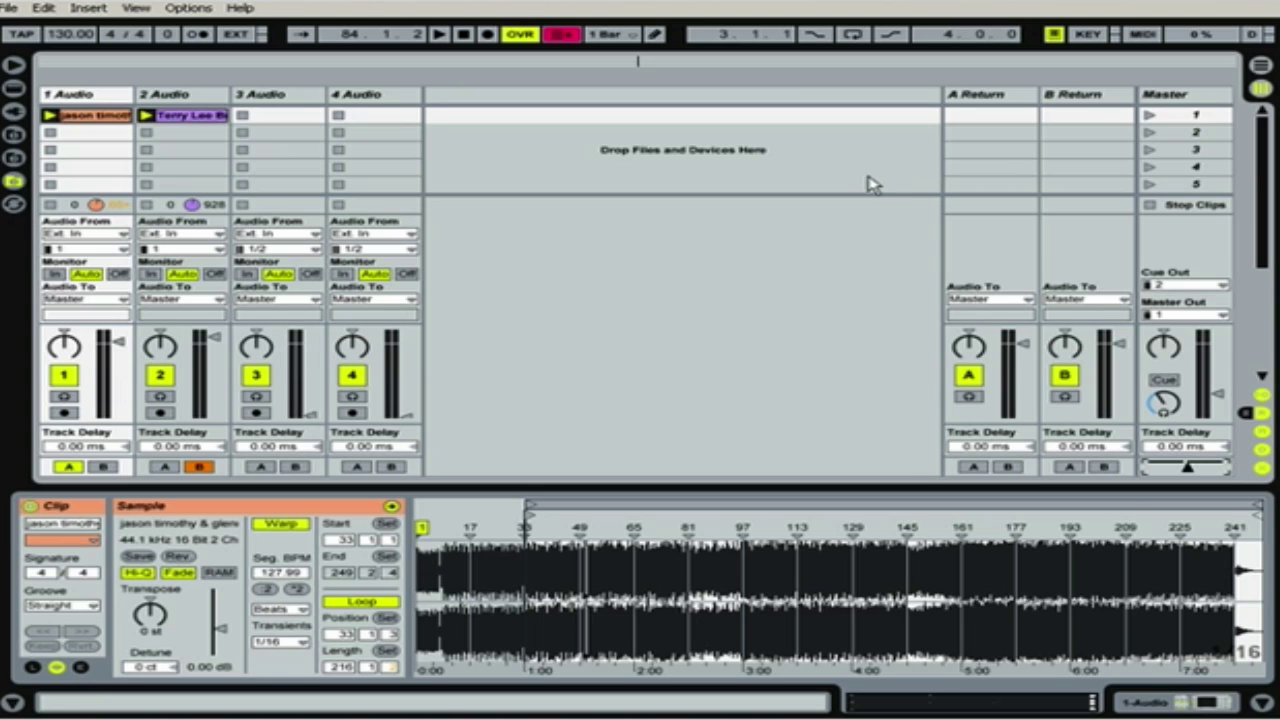
pyautogui.click(1145, 34)
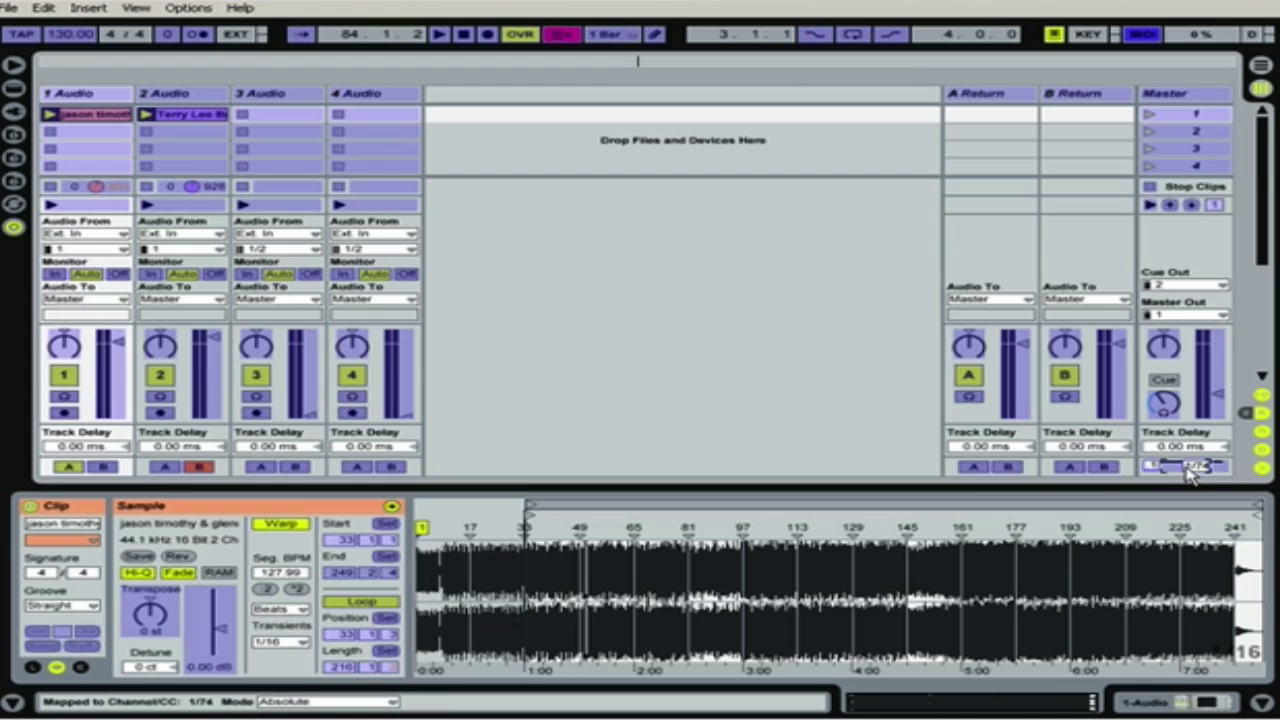
pyautogui.click(1145, 34)
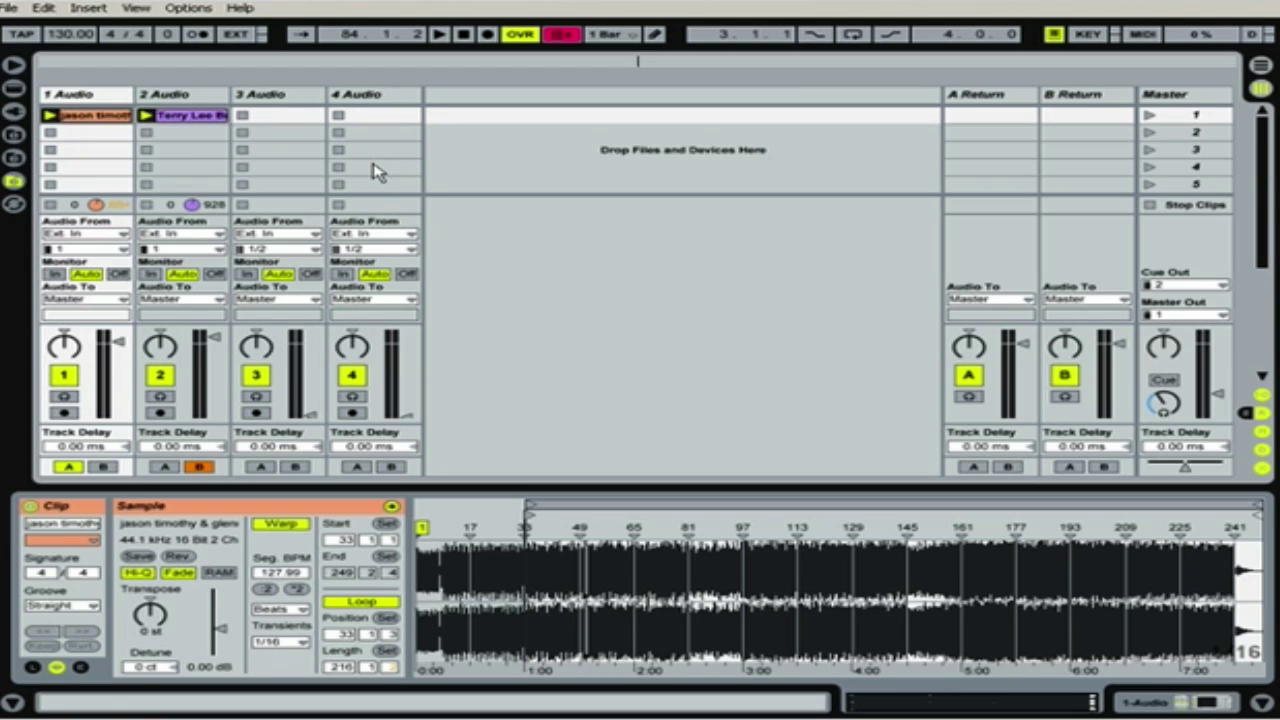
# Hide the track I/O routing section so scenes 1–12 fit in the session grid.
pyautogui.click(1263, 397)
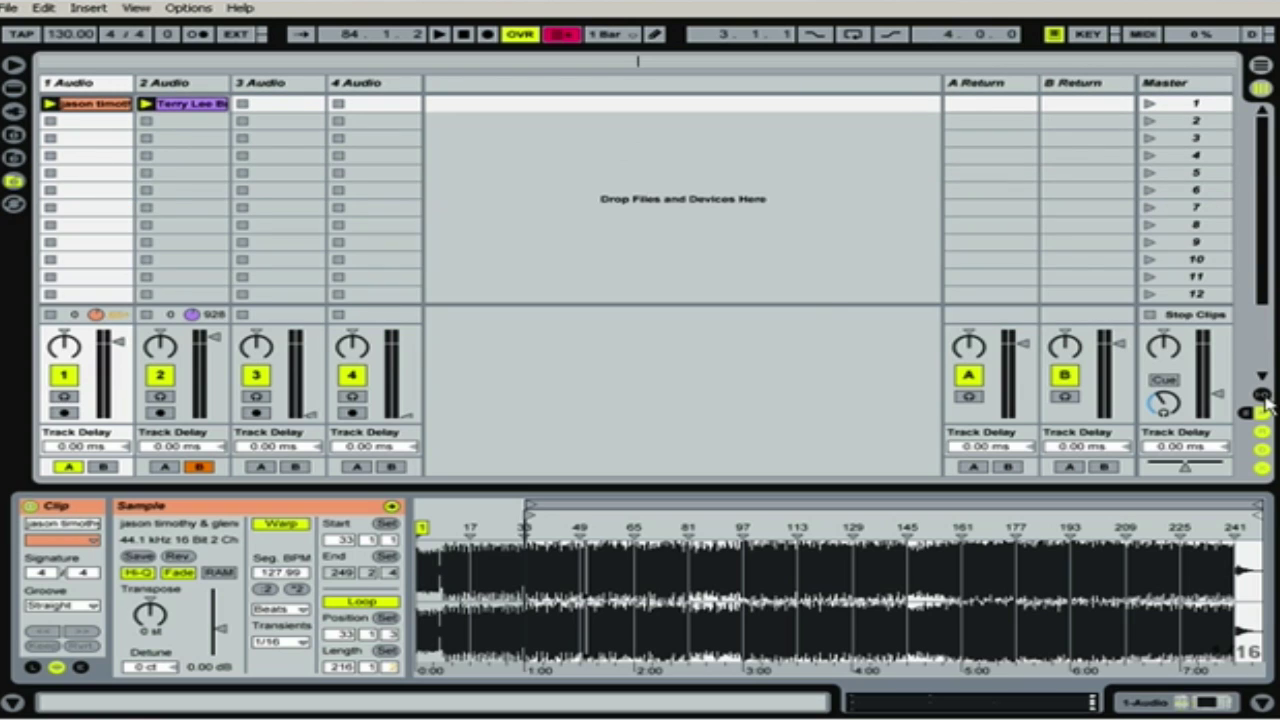